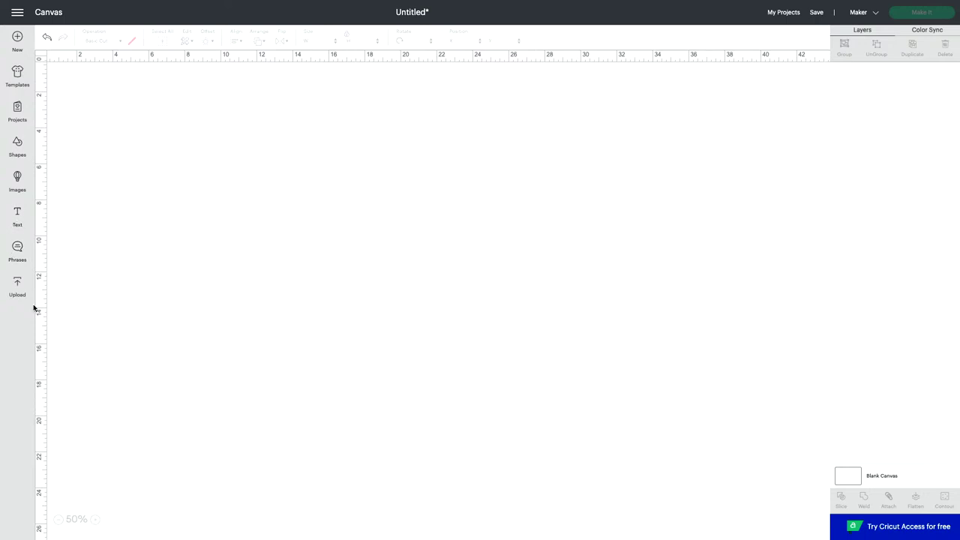
Step: Add the uploaded hello word collection and the three-tag image to the canvas
{"action": "left_click", "coordinate": [17, 287]}
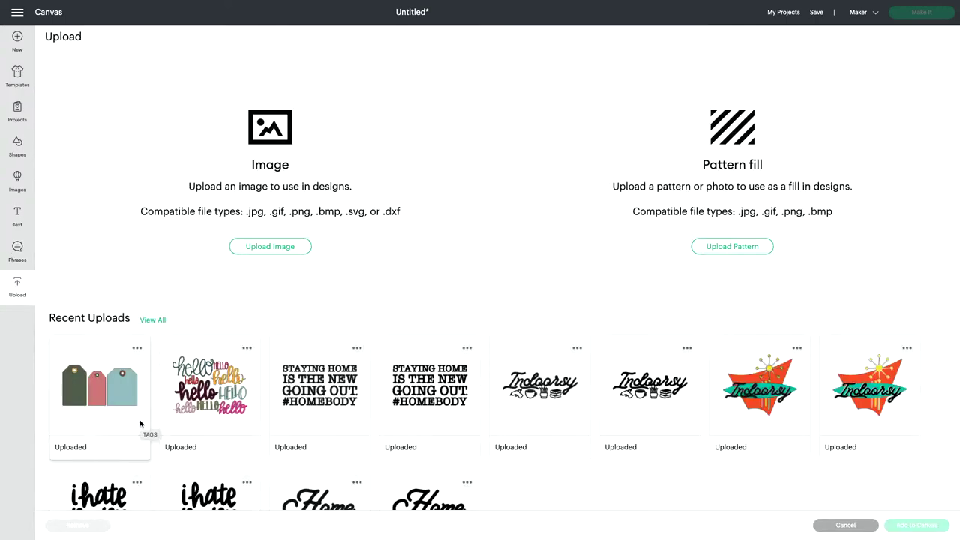
{"action": "left_click", "coordinate": [228, 417]}
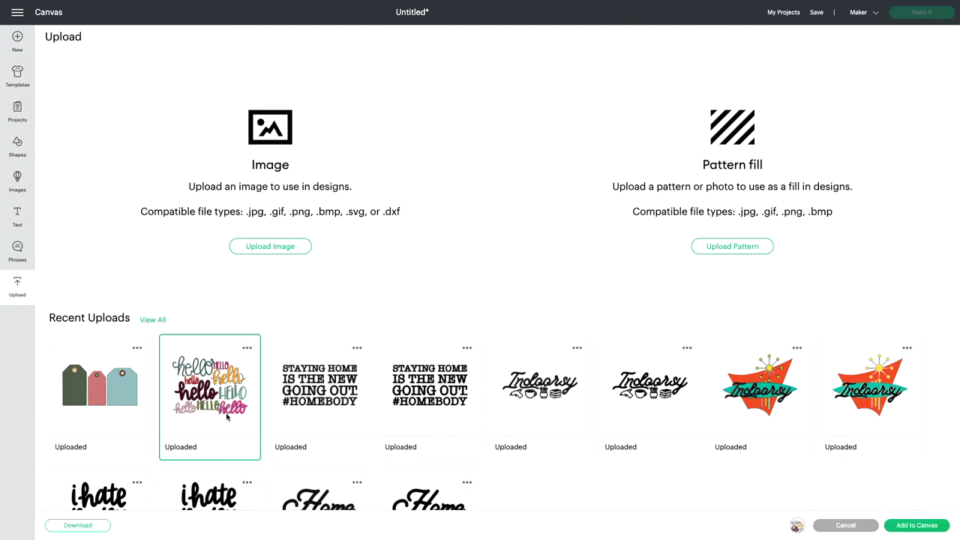
{"action": "left_click", "coordinate": [116, 400]}
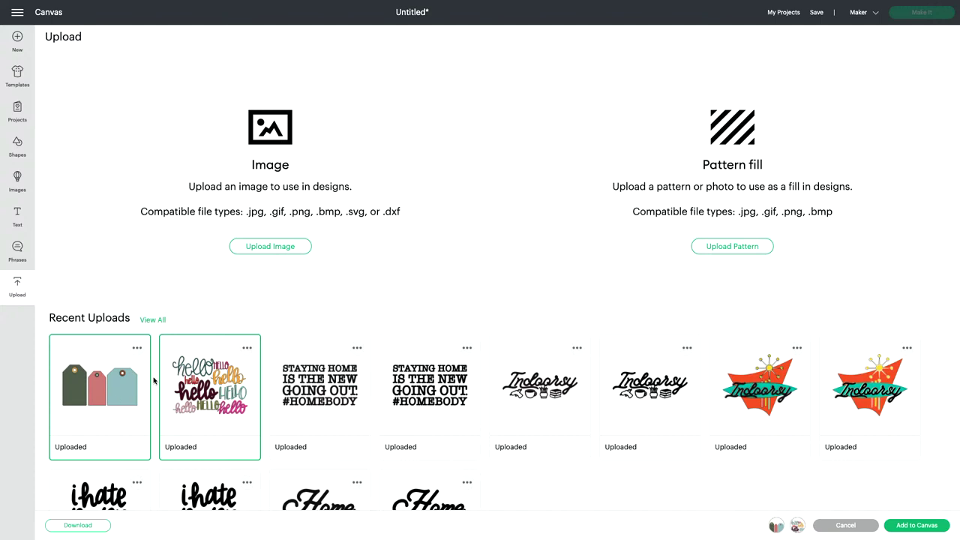
{"action": "left_click", "coordinate": [899, 528]}
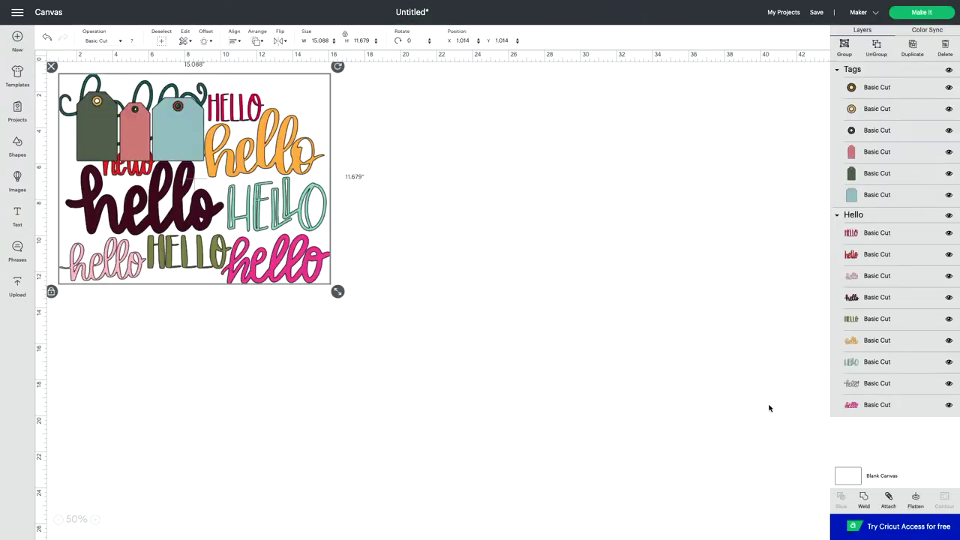
Step: Move the tags clear of the hello design and ungroup the hello words into separate objects
{"action": "left_click_drag", "start_coordinate": [311, 226], "coordinate": [385, 277]}
{"action": "left_click_drag", "start_coordinate": [143, 187], "coordinate": [273, 142]}
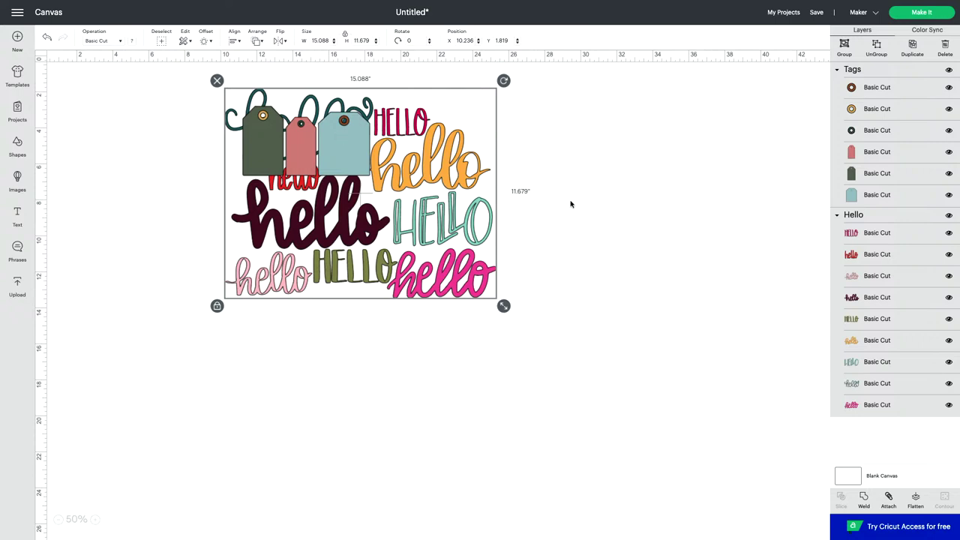
{"action": "left_click", "coordinate": [530, 222]}
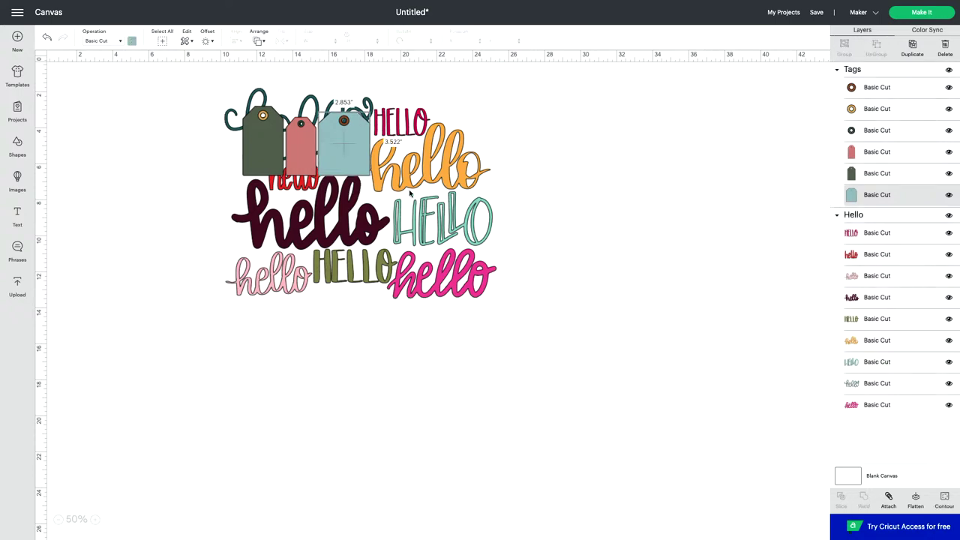
{"action": "left_click_drag", "start_coordinate": [425, 198], "coordinate": [552, 233]}
{"action": "left_click_drag", "start_coordinate": [264, 148], "coordinate": [102, 140]}
{"action": "left_click_drag", "start_coordinate": [504, 192], "coordinate": [411, 167]}
{"action": "left_click", "coordinate": [877, 47]}
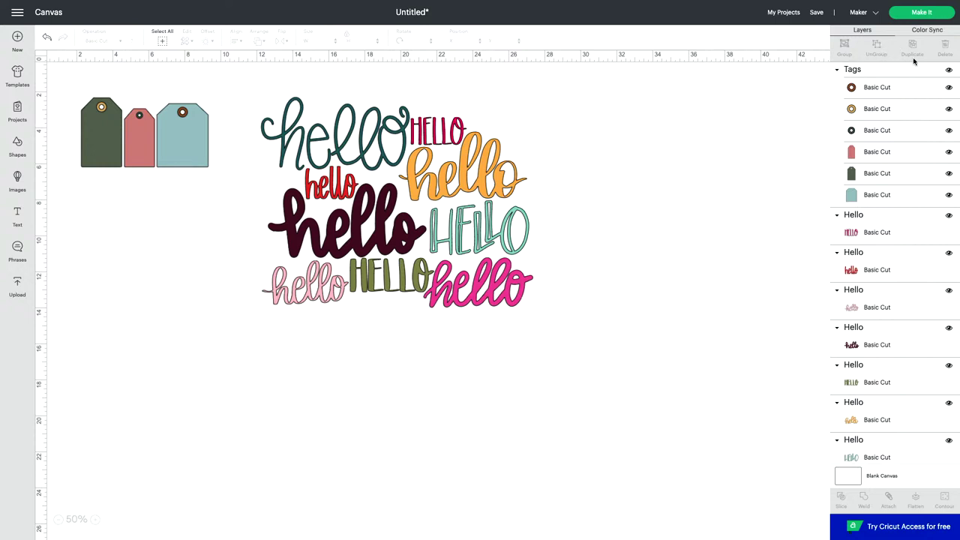
Step: Delete the bright pink, mint, orange and crimson hello words from the canvas
{"action": "left_click", "coordinate": [486, 301]}
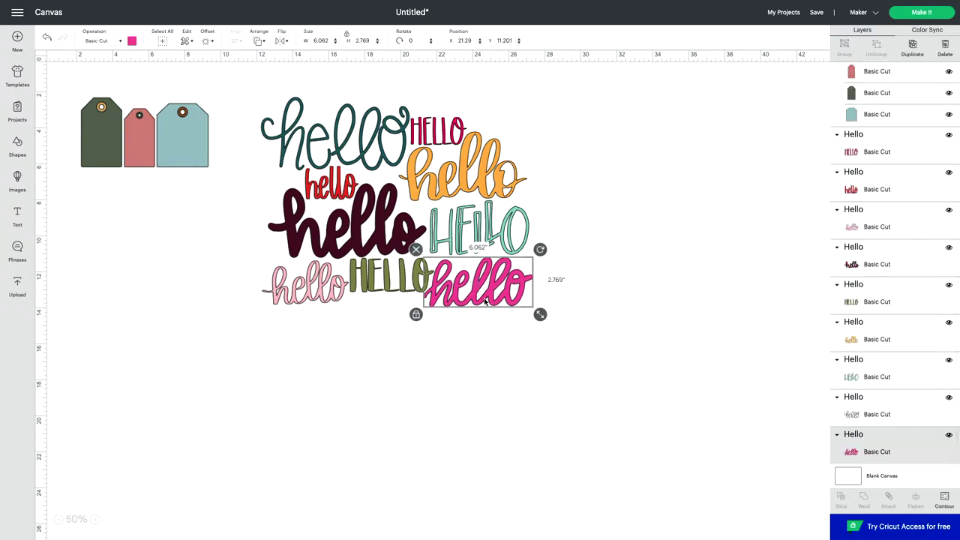
{"action": "key", "text": "Delete"}
{"action": "left_click", "coordinate": [476, 249]}
{"action": "key", "text": "Delete"}
{"action": "left_click", "coordinate": [459, 191]}
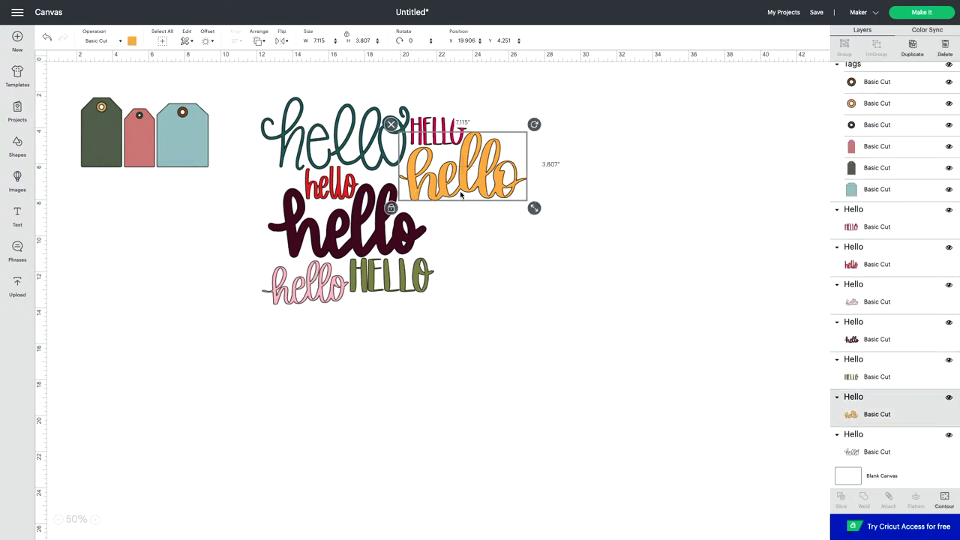
{"action": "key", "text": "Delete"}
{"action": "left_click", "coordinate": [439, 133]}
{"action": "key", "text": "Delete"}
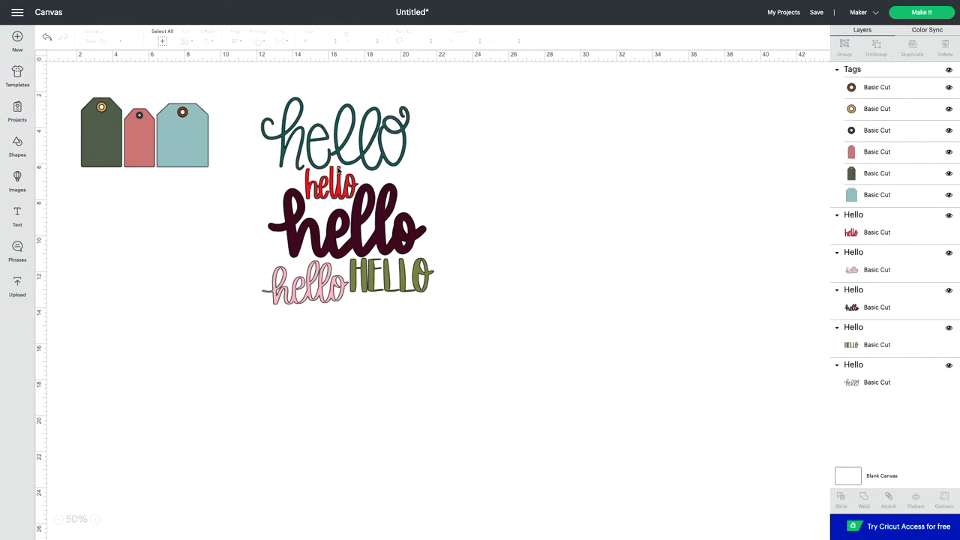
Step: Delete the teal, red, light pink and olive hello words, keeping only the thick burgundy one
{"action": "left_click", "coordinate": [351, 141]}
{"action": "key", "text": "Delete"}
{"action": "left_click", "coordinate": [336, 186]}
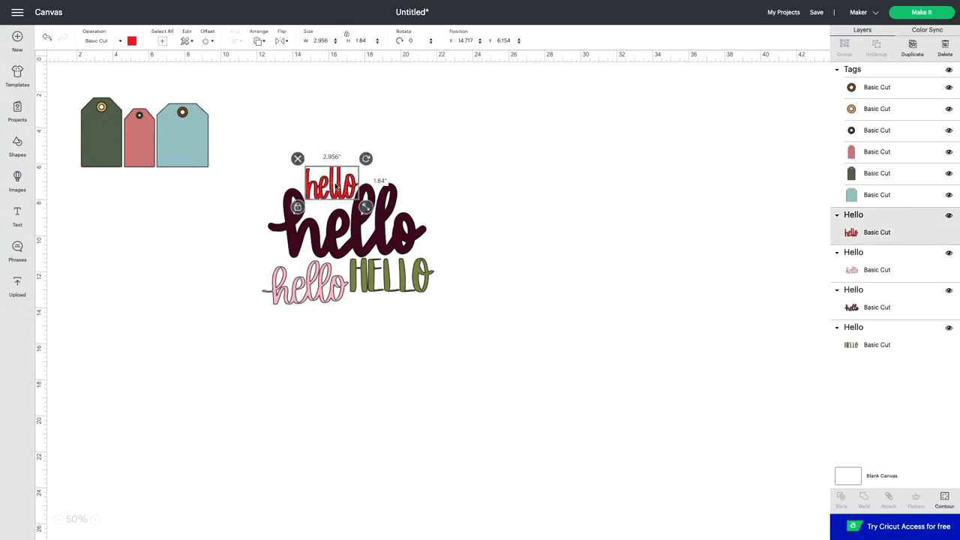
{"action": "key", "text": "Delete"}
{"action": "left_click", "coordinate": [315, 267]}
{"action": "key", "text": "Delete"}
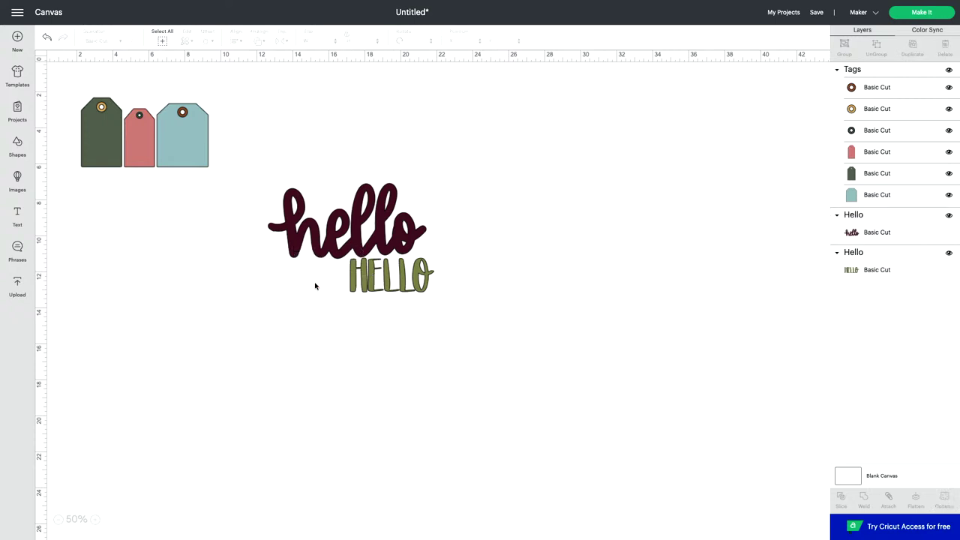
{"action": "left_click", "coordinate": [360, 279]}
{"action": "key", "text": "Delete"}
Step: Ungroup the tag set and delete the light blue tag along with its brown eyelet
{"action": "left_click", "coordinate": [189, 123]}
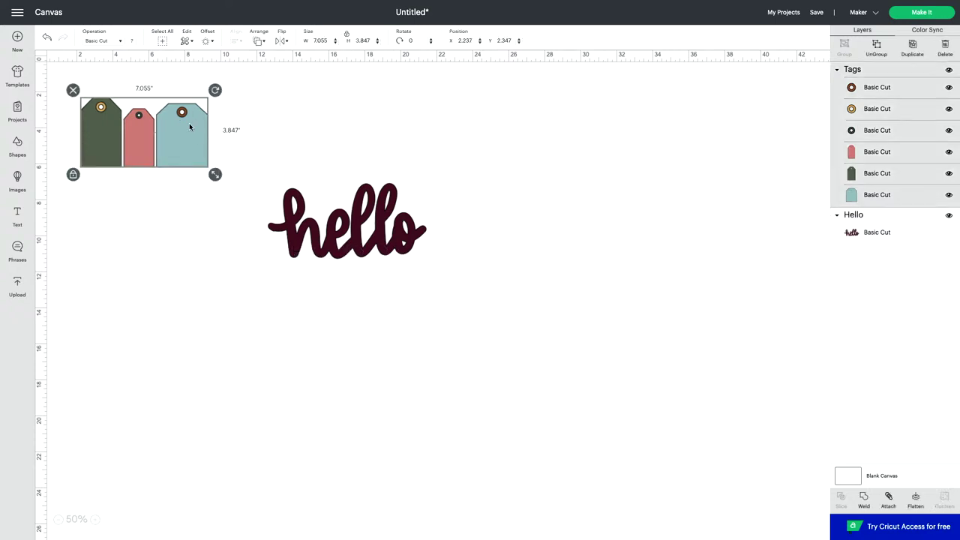
{"action": "left_click", "coordinate": [876, 49]}
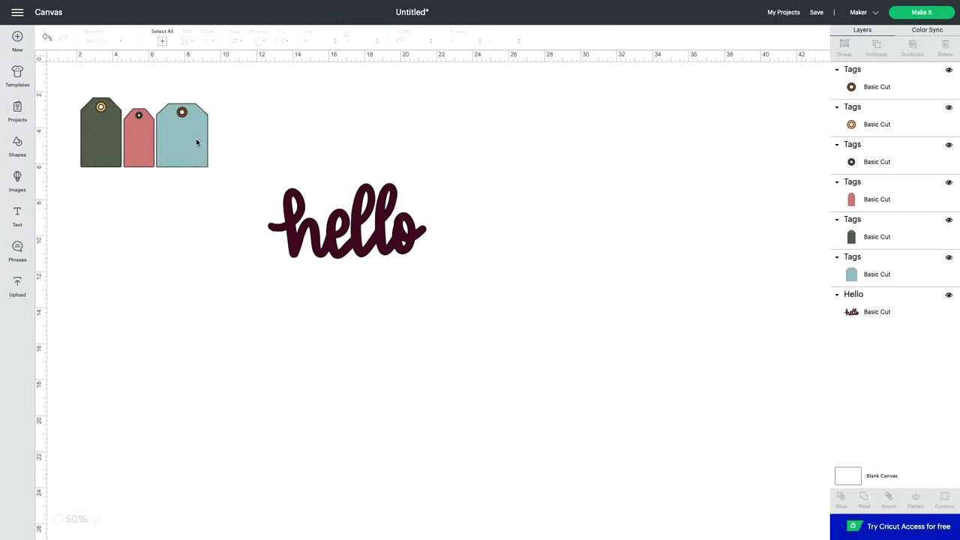
{"action": "left_click", "coordinate": [196, 141]}
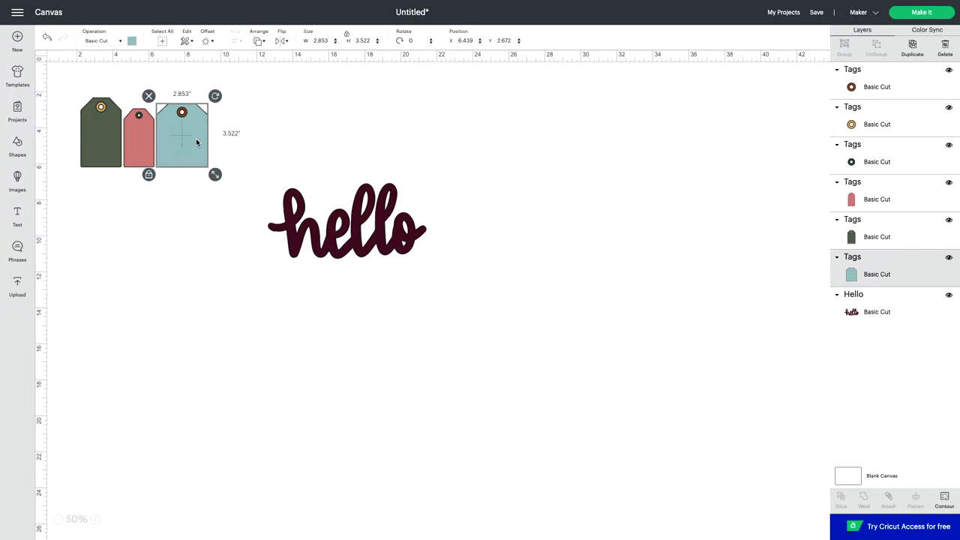
{"action": "key", "text": "Delete"}
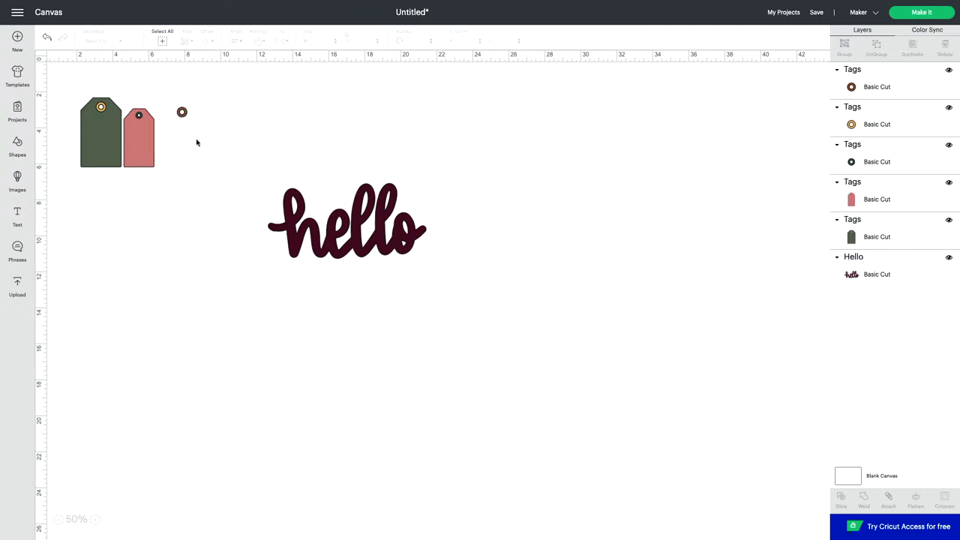
{"action": "left_click", "coordinate": [181, 113]}
{"action": "key", "text": "Delete"}
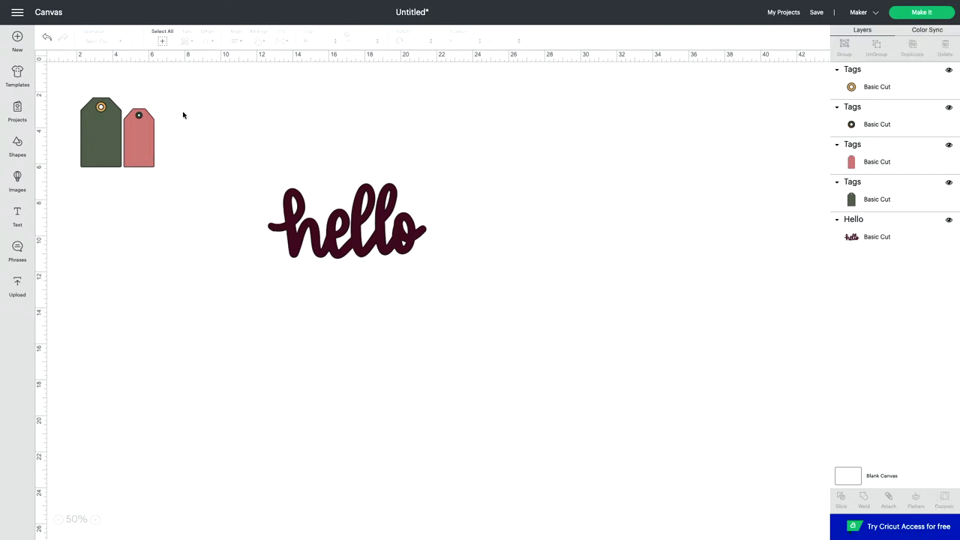
Step: Delete the pink tag and its dark eyelet
{"action": "left_click", "coordinate": [149, 135]}
{"action": "key", "text": "Delete"}
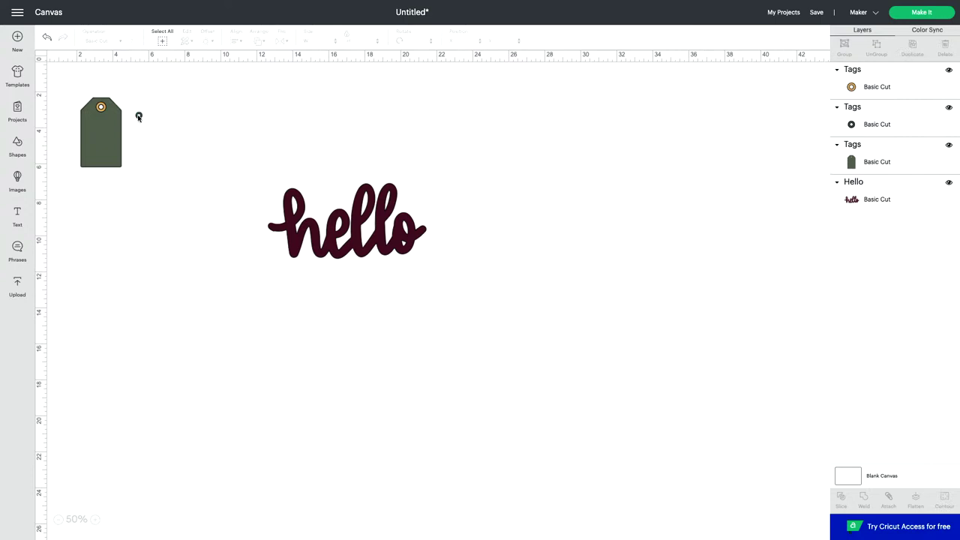
{"action": "left_click", "coordinate": [139, 116]}
{"action": "key", "text": "Delete"}
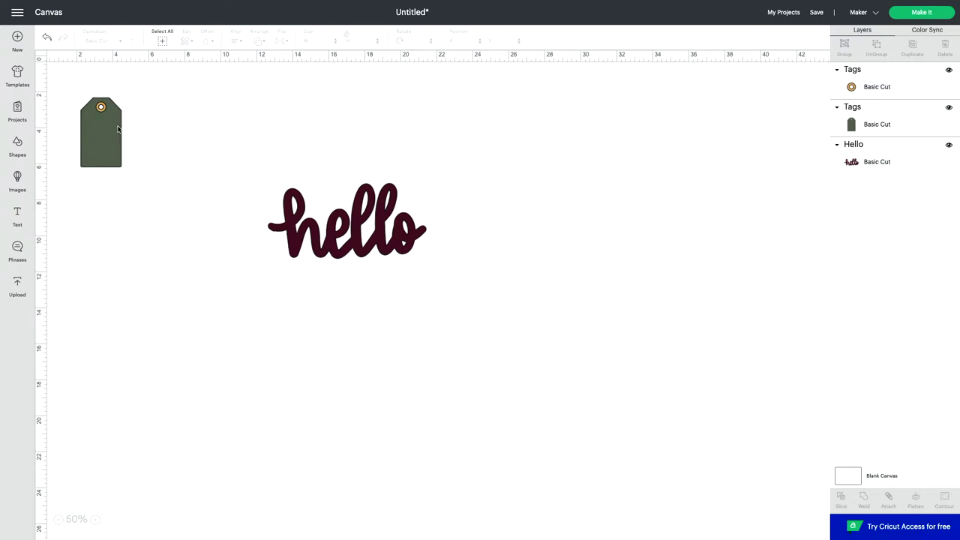
Step: Group the green tag with its gold eyelet
{"action": "left_click", "coordinate": [118, 130]}
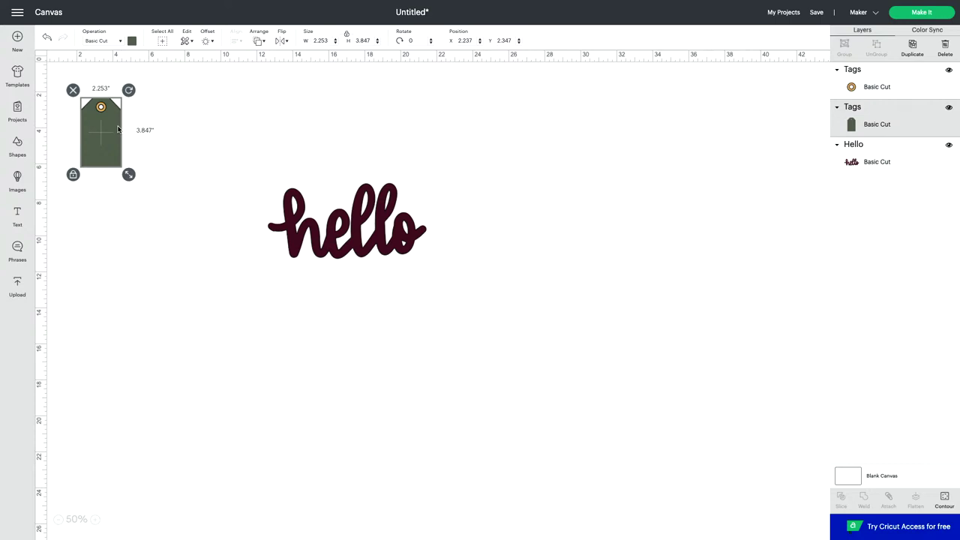
{"action": "left_click", "coordinate": [377, 235]}
{"action": "left_click", "coordinate": [111, 139]}
{"action": "left_click", "coordinate": [100, 109]}
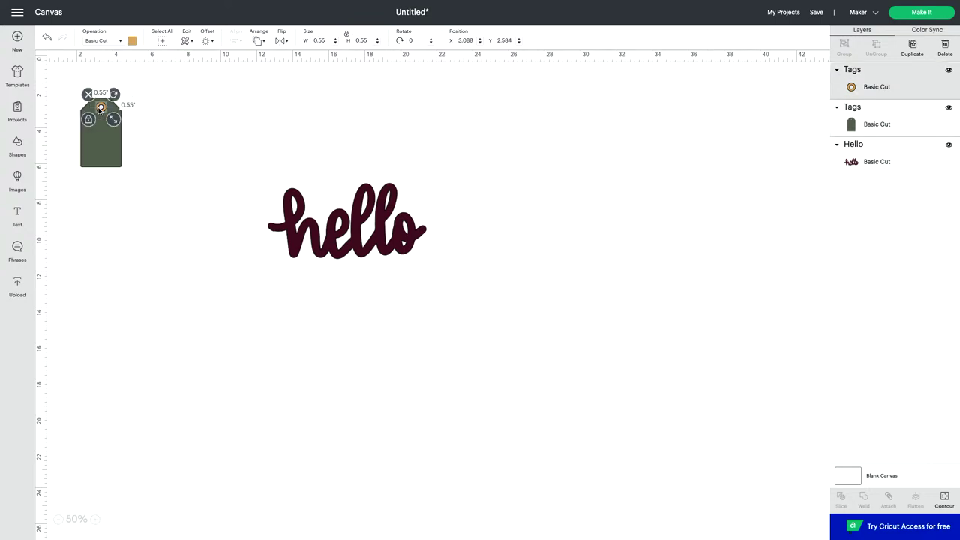
{"action": "left_click", "coordinate": [97, 136], "text": "shift"}
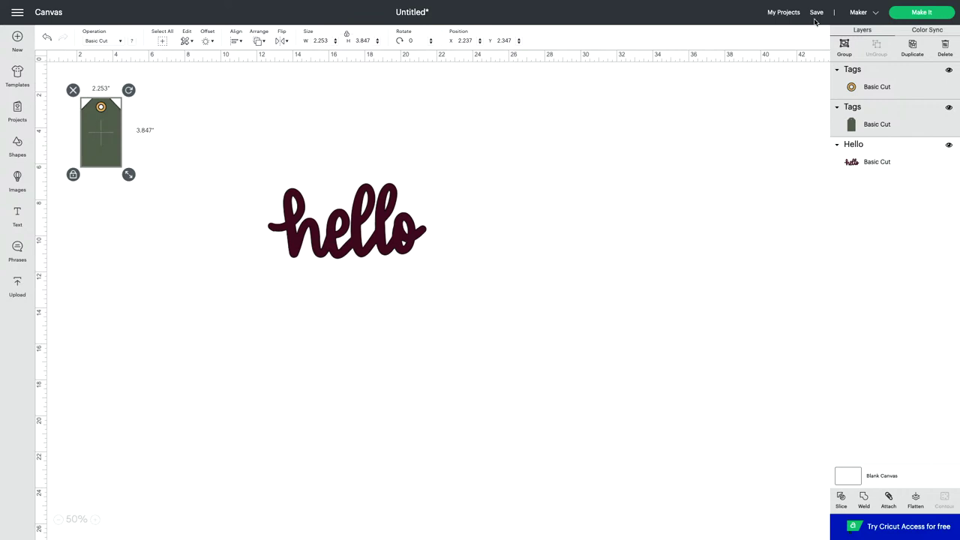
{"action": "left_click", "coordinate": [845, 47]}
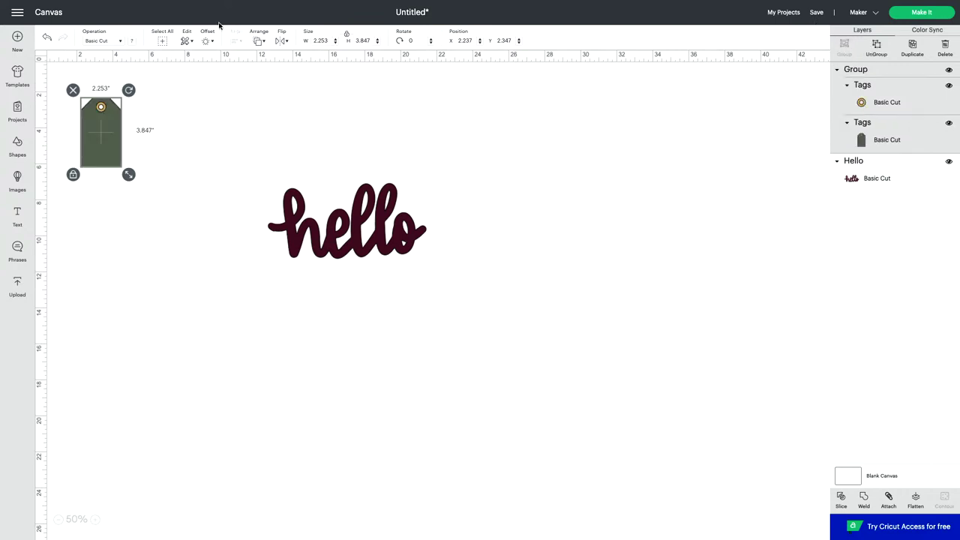
Step: Unlock the proportions of the grouped green tag and set its height to 13.75 inches
{"action": "left_click", "coordinate": [346, 36]}
{"action": "left_click", "coordinate": [329, 42]}
{"action": "type", "text": "2"}
{"action": "left_click", "coordinate": [360, 41]}
{"action": "key", "text": "BackSpace"}
{"action": "type", "text": "13"}
{"action": "key", "text": "BackSpace"}
{"action": "type", "text": ".75"}
{"action": "left_click", "coordinate": [325, 40]}
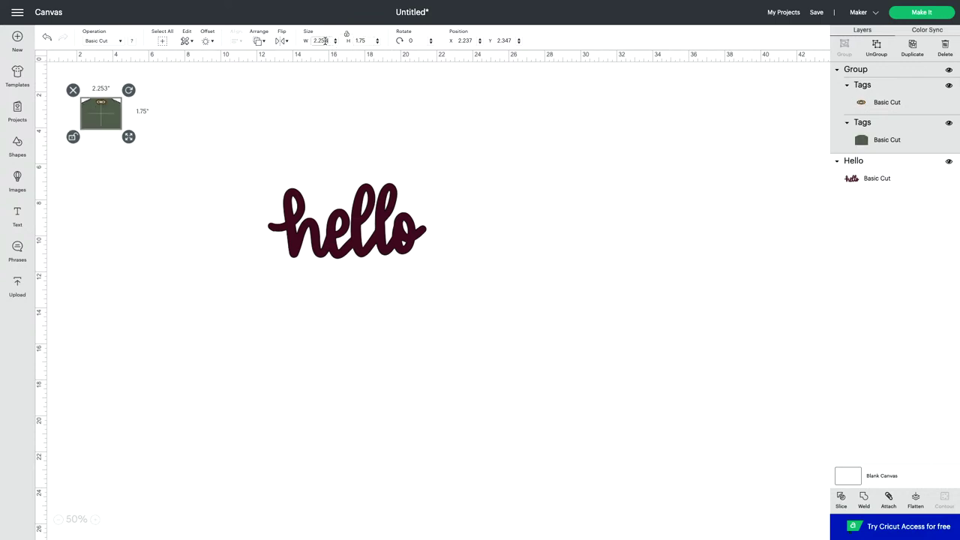
{"action": "key", "text": "BackSpace"}
{"action": "key", "text": "BackSpace"}
{"action": "key", "text": "BackSpace"}
{"action": "left_click", "coordinate": [371, 41]}
{"action": "key", "text": "BackSpace"}
{"action": "key", "text": "BackSpace"}
{"action": "key", "text": "BackSpace"}
Step: Set the grouped green tag's width to 7.75 inches
{"action": "left_click", "coordinate": [324, 41]}
{"action": "type", "text": "7"}
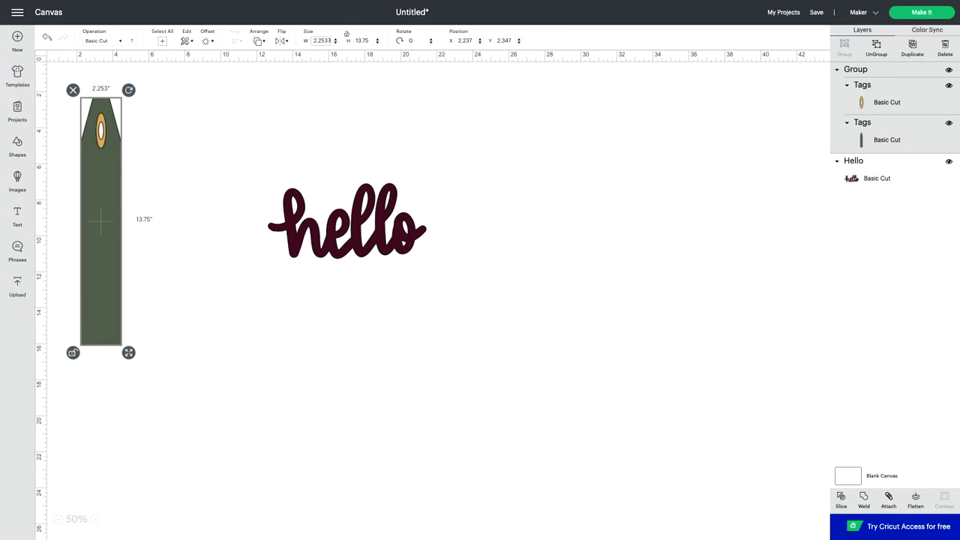
{"action": "type", "text": "75"}
{"action": "key", "text": "BackSpace"}
{"action": "key", "text": "BackSpace"}
{"action": "key", "text": "BackSpace"}
{"action": "key", "text": "BackSpace"}
{"action": "key", "text": "BackSpace"}
{"action": "key", "text": "BackSpace"}
{"action": "key", "text": "BackSpace"}
{"action": "key", "text": "BackSpace"}
{"action": "type", "text": "7.75"}
{"action": "key", "text": "Return"}
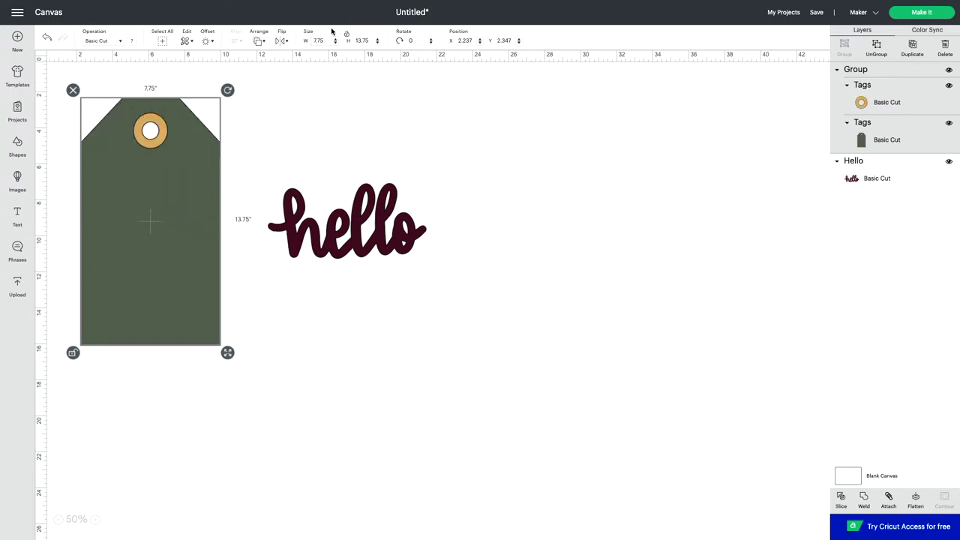
Step: Ungroup the green tag and place a duplicate of its gold eyelet above the hello word
{"action": "left_click", "coordinate": [301, 238]}
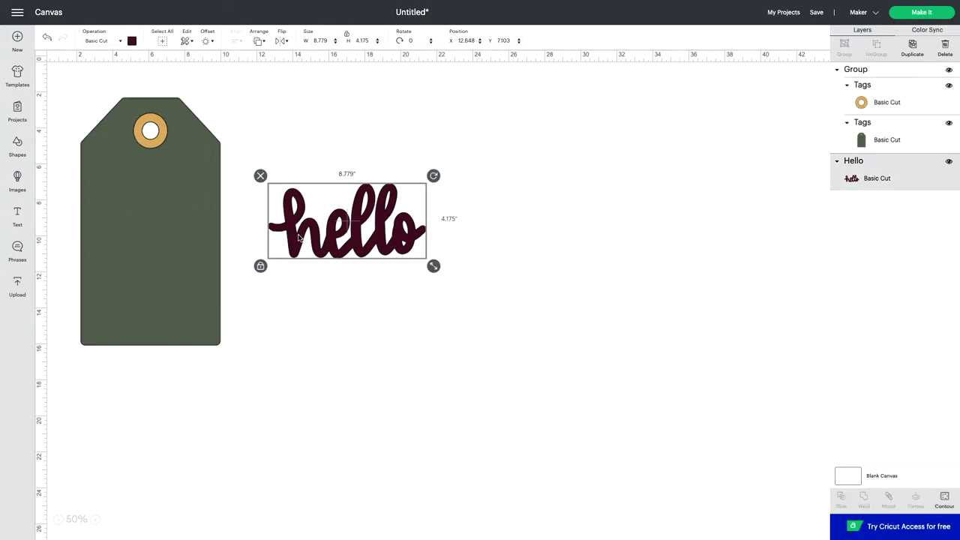
{"action": "left_click", "coordinate": [160, 142]}
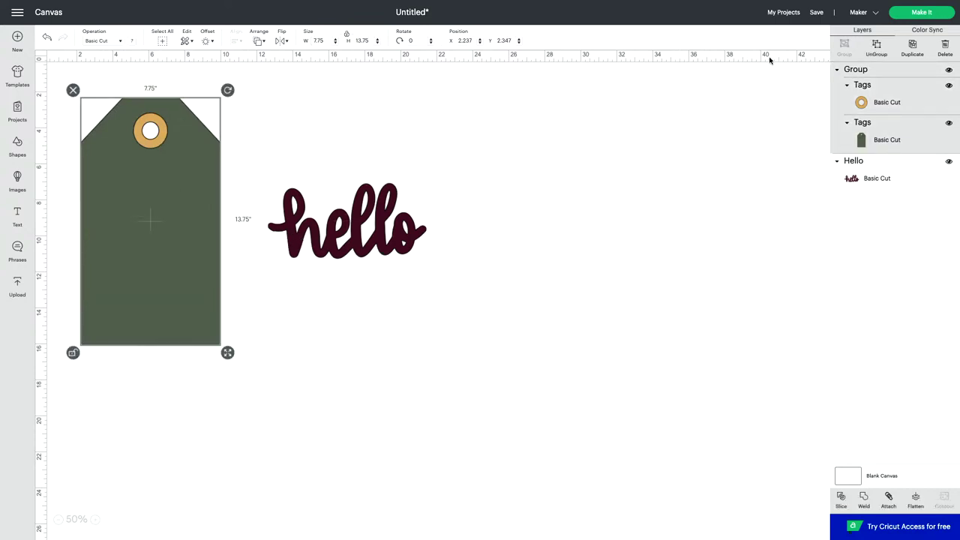
{"action": "left_click", "coordinate": [875, 49]}
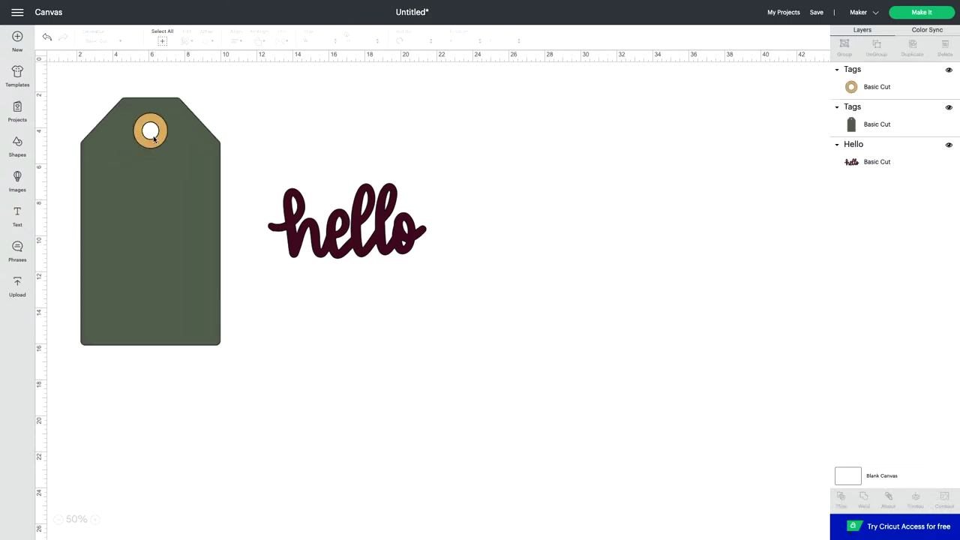
{"action": "left_click", "coordinate": [159, 143]}
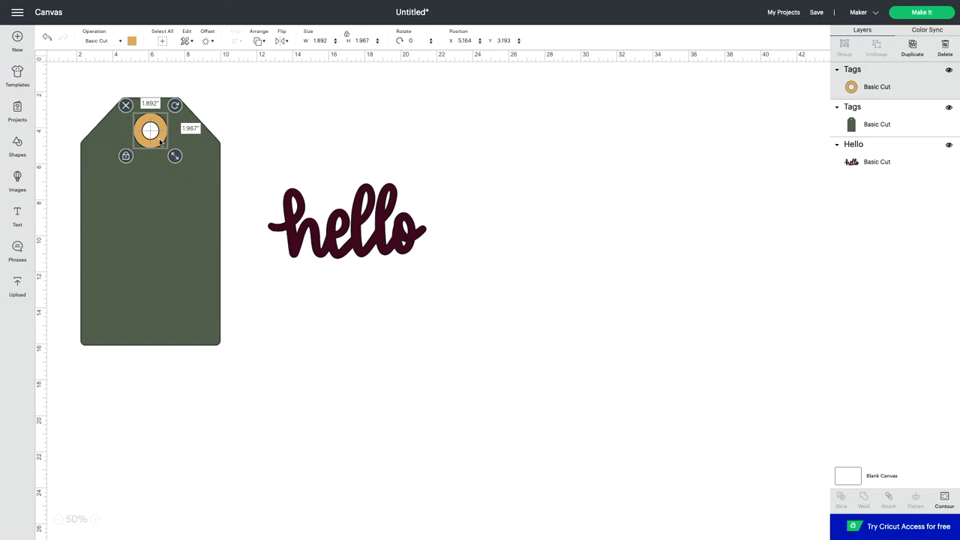
{"action": "left_click", "coordinate": [915, 51]}
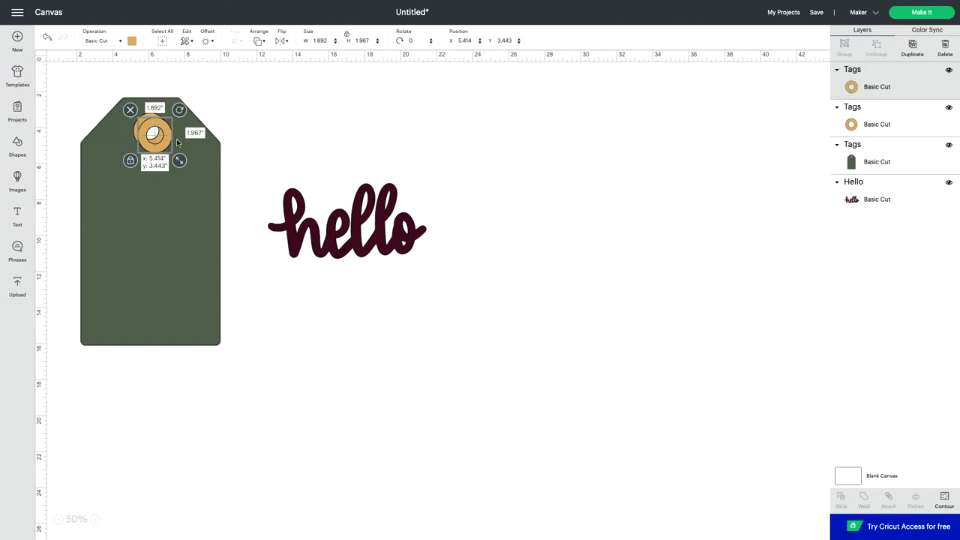
{"action": "left_click_drag", "start_coordinate": [168, 141], "coordinate": [297, 127]}
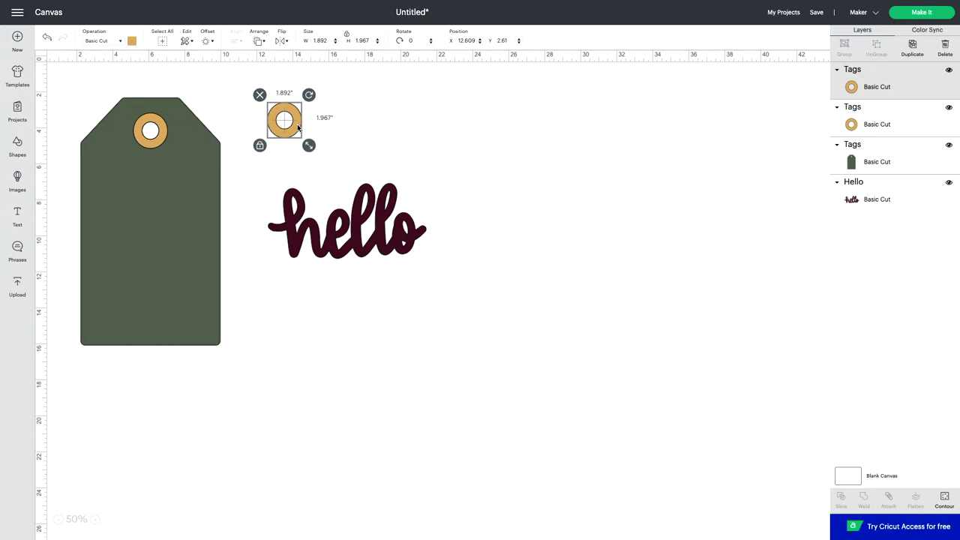
Step: Resize the burgundy hello word to 7.75 inches wide by 4 inches high with its proportions unlocked
{"action": "left_click", "coordinate": [333, 249]}
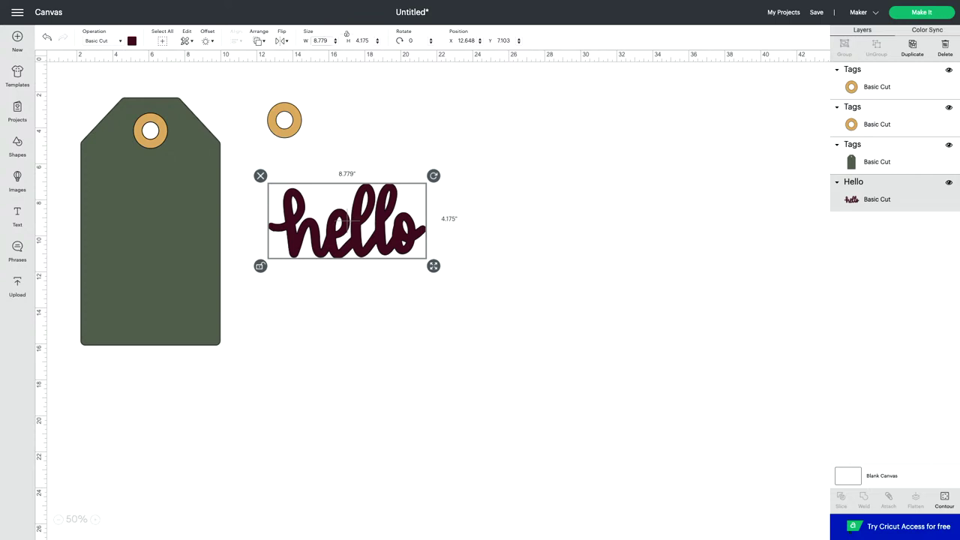
{"action": "key", "text": "BackSpace"}
{"action": "key", "text": "BackSpace"}
{"action": "key", "text": "BackSpace"}
{"action": "key", "text": "BackSpace"}
{"action": "key", "text": "BackSpace"}
{"action": "left_click", "coordinate": [371, 40]}
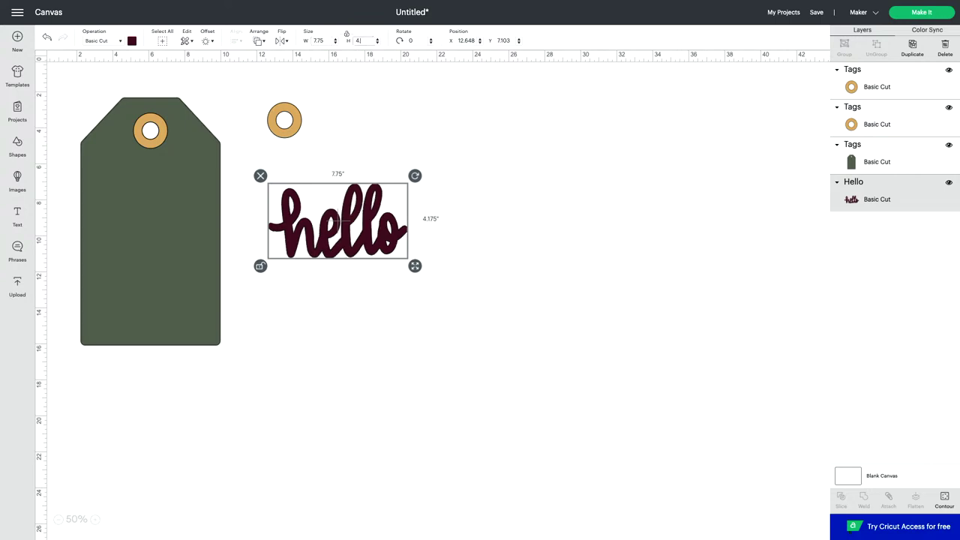
{"action": "key", "text": "Return"}
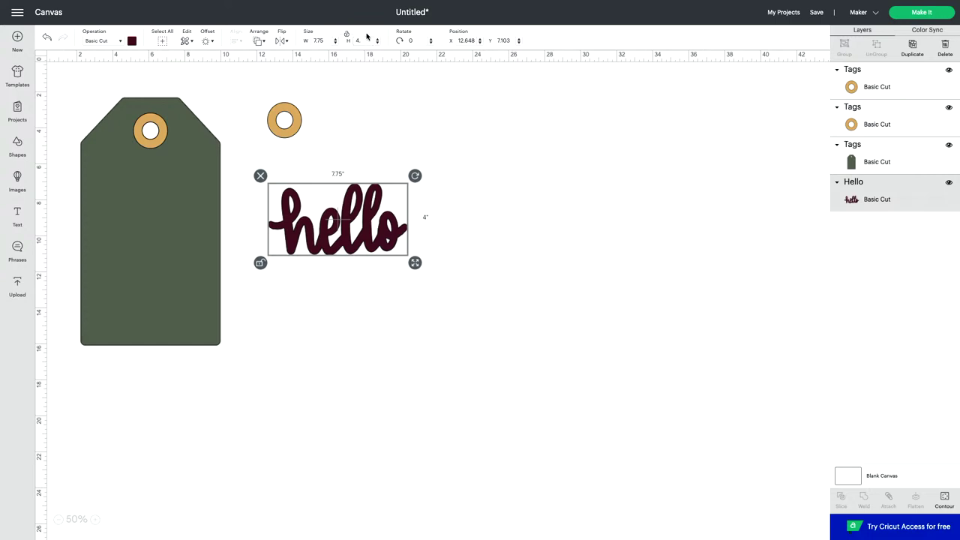
Step: Bring the hello word forward one layer and place it across the lower half of the green tag
{"action": "left_click", "coordinate": [259, 41]}
{"action": "left_click", "coordinate": [314, 84]}
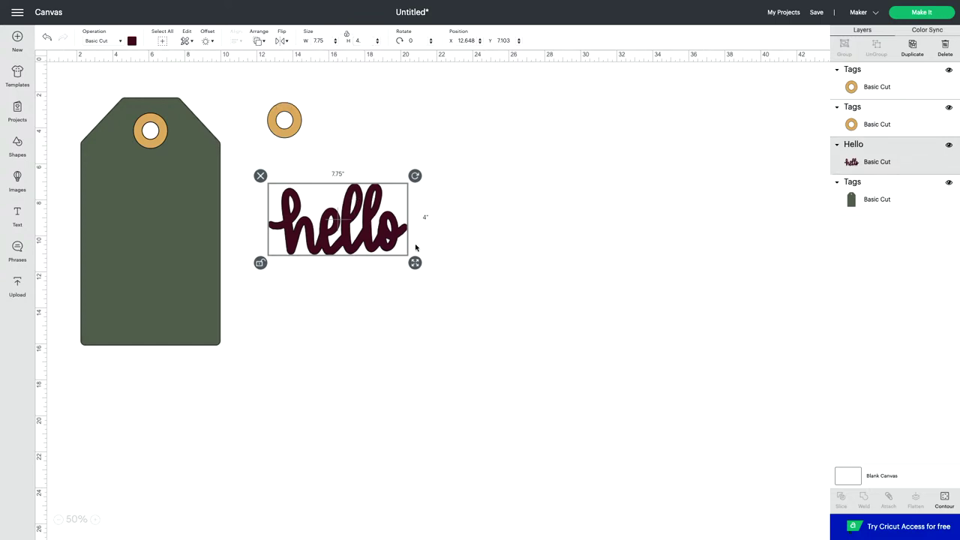
{"action": "left_click_drag", "start_coordinate": [386, 232], "coordinate": [199, 264]}
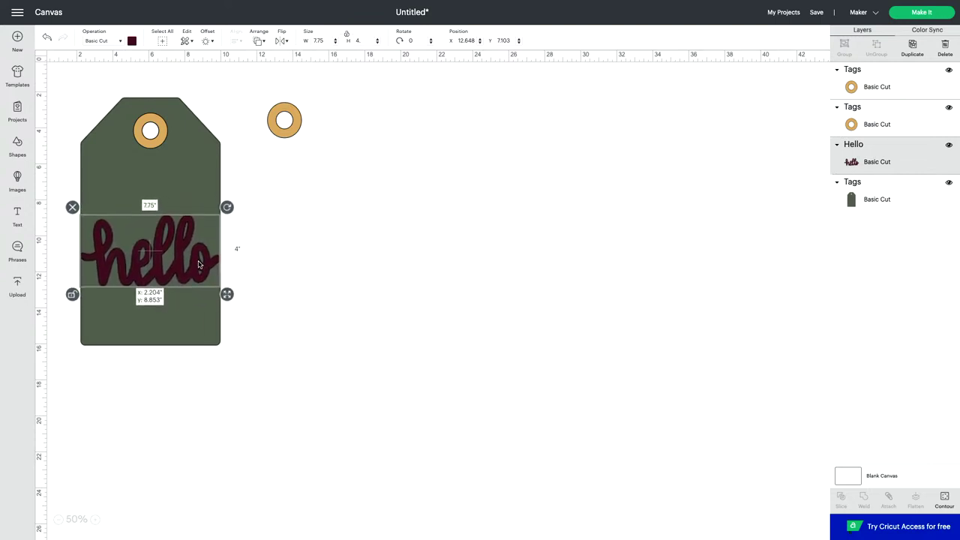
Step: Recolor the hello word with a custom bright pink
{"action": "left_click", "coordinate": [132, 40]}
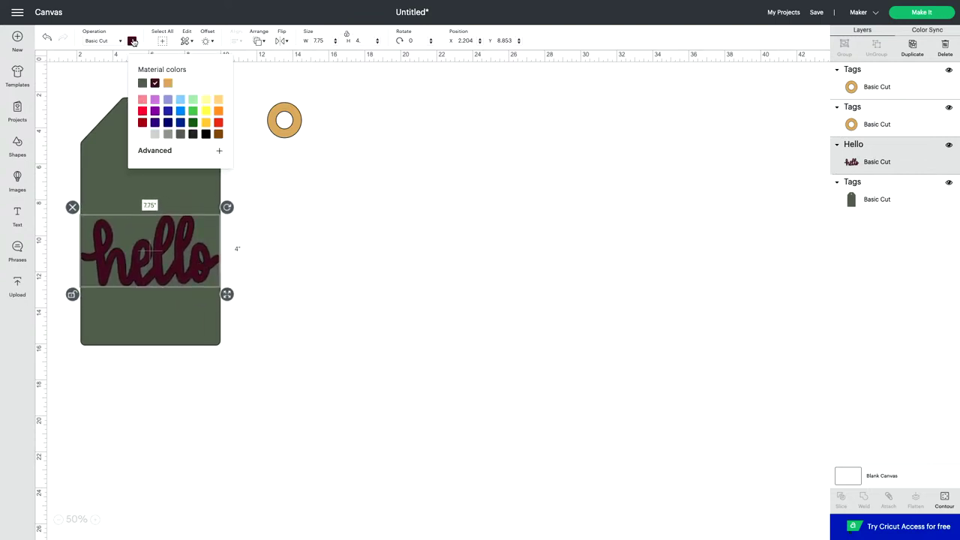
{"action": "left_click", "coordinate": [165, 154]}
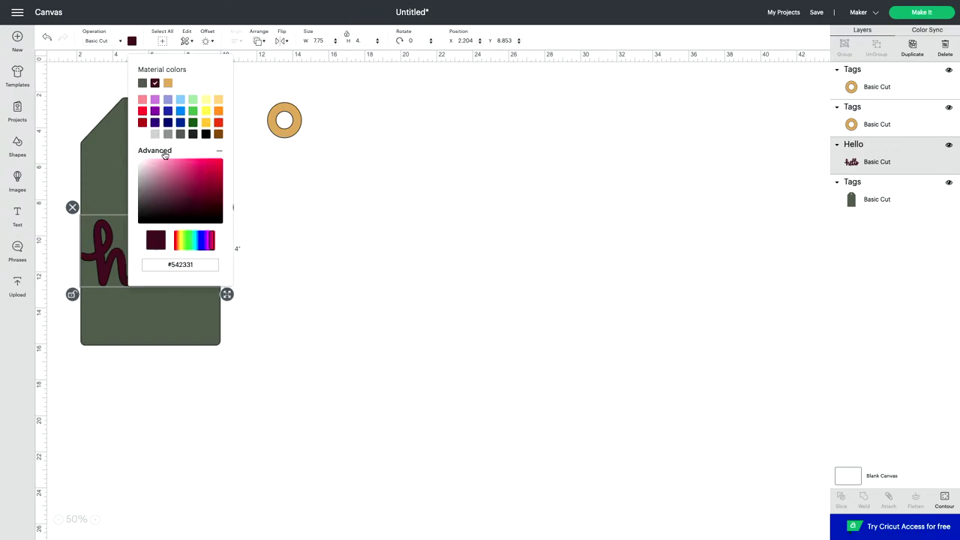
{"action": "left_click", "coordinate": [210, 247]}
{"action": "left_click", "coordinate": [212, 168]}
{"action": "left_click", "coordinate": [300, 224]}
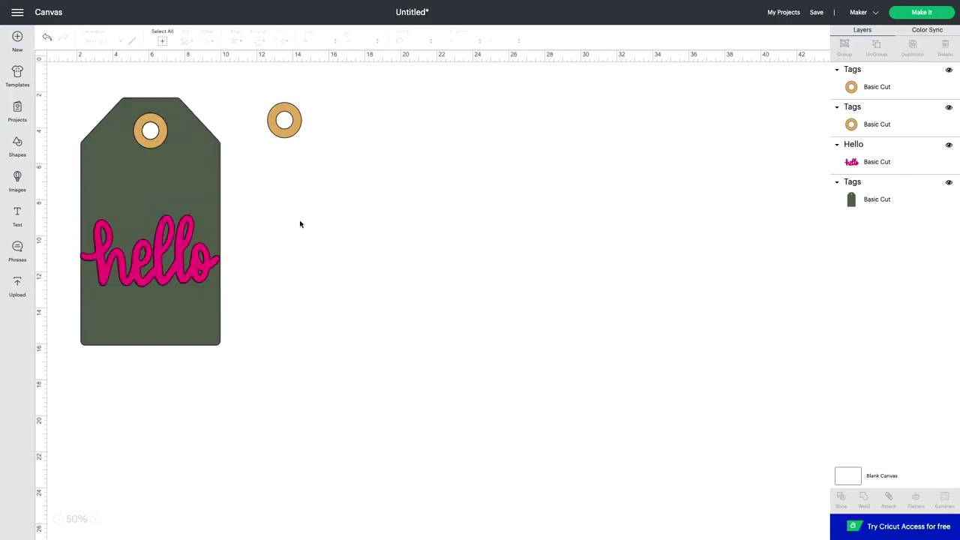
Step: Recolor both gold eyelets, on the tag and beside it, with the hello word's bright pink
{"action": "left_click", "coordinate": [151, 142]}
{"action": "left_click", "coordinate": [131, 40]}
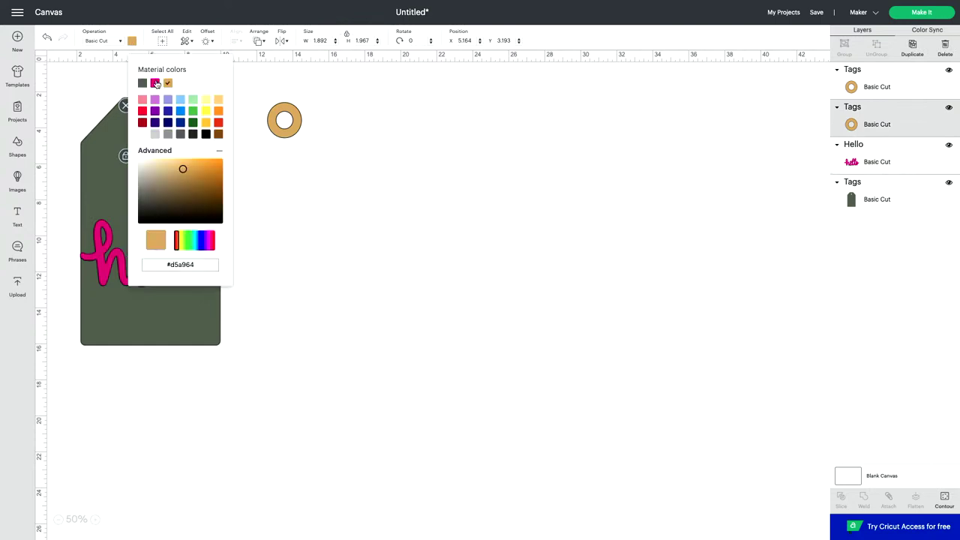
{"action": "left_click", "coordinate": [155, 82]}
{"action": "left_click", "coordinate": [285, 106]}
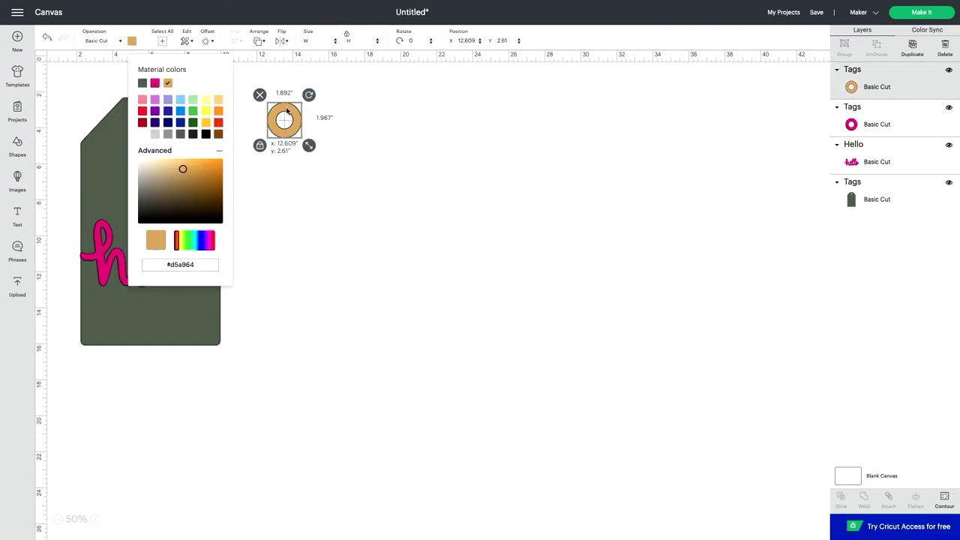
{"action": "left_click", "coordinate": [132, 41]}
{"action": "left_click", "coordinate": [155, 83]}
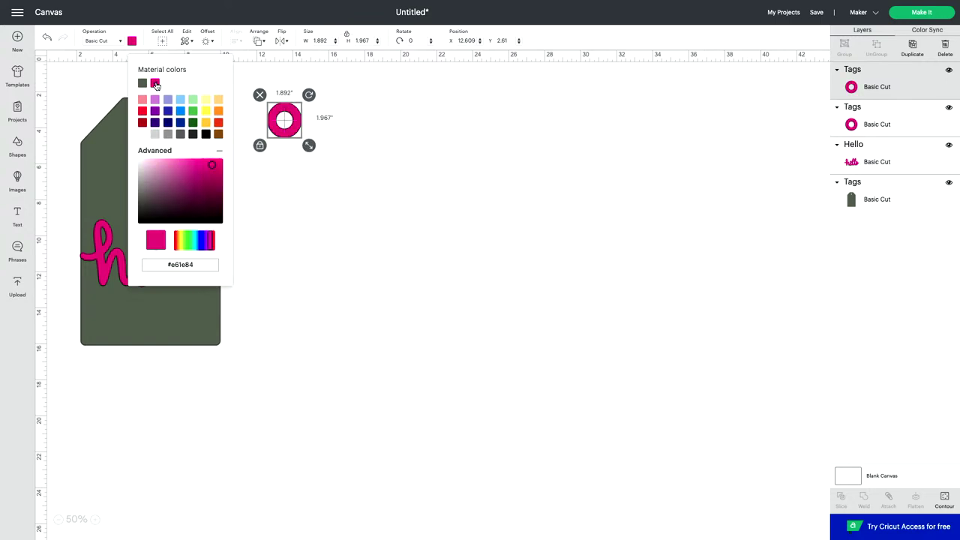
{"action": "left_click", "coordinate": [258, 194]}
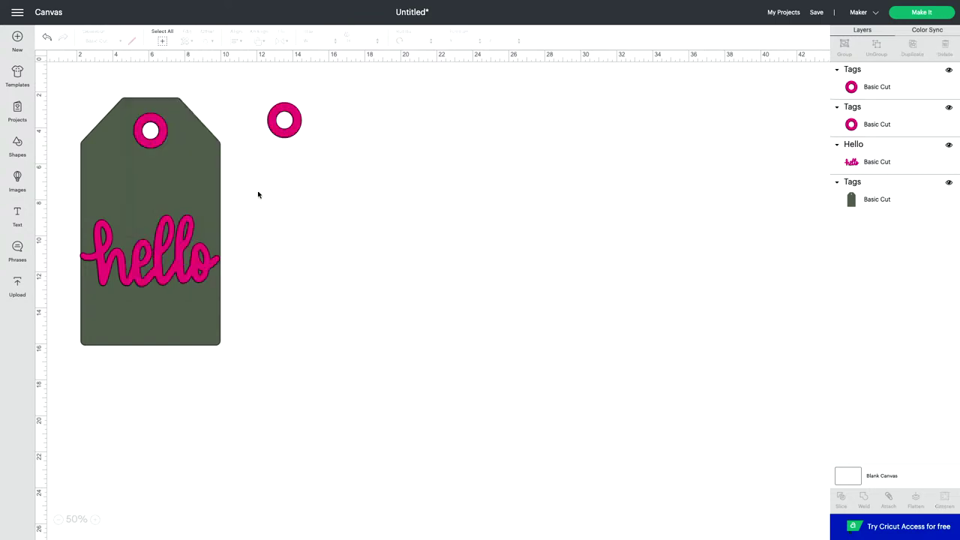
Step: Recolor the hello word on the green tag white
{"action": "left_click", "coordinate": [199, 206]}
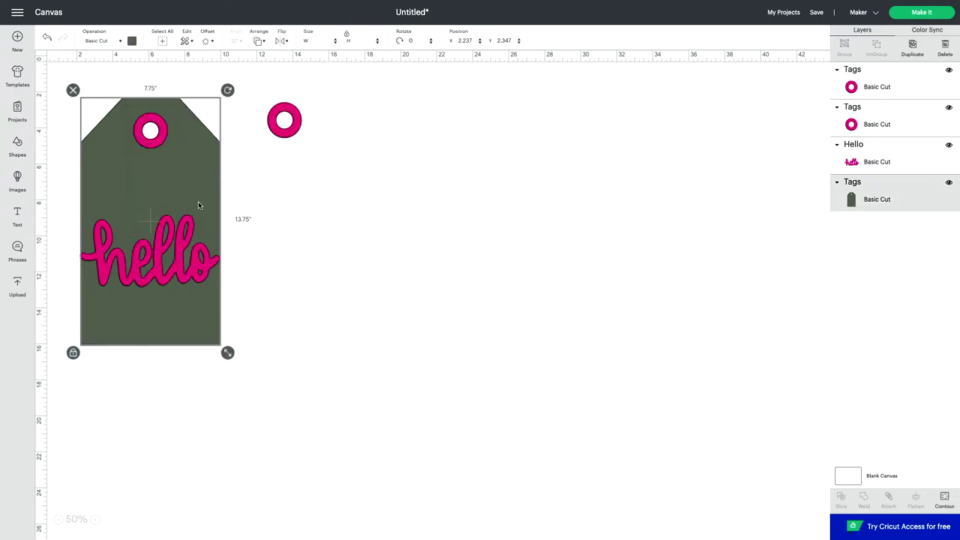
{"action": "left_click", "coordinate": [160, 275]}
{"action": "left_click", "coordinate": [132, 41]}
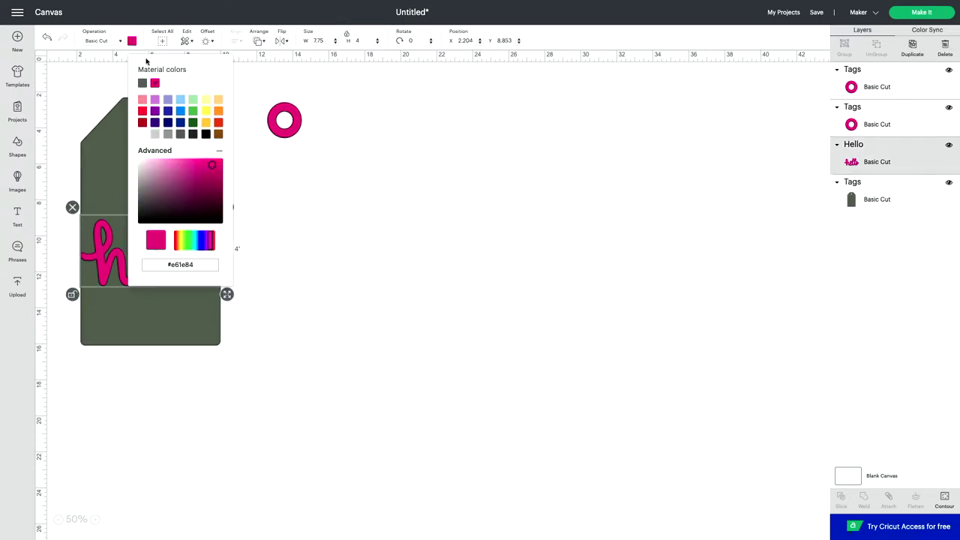
{"action": "left_click", "coordinate": [144, 135]}
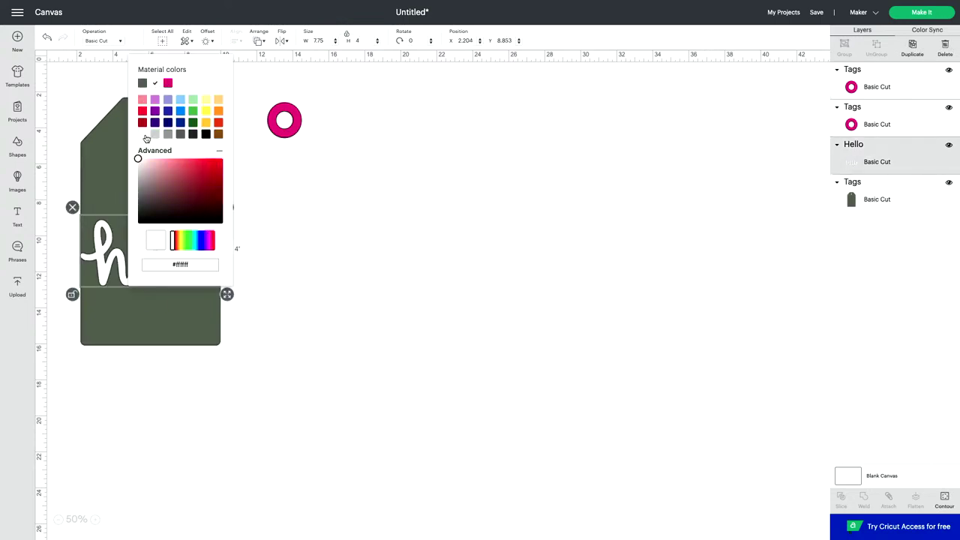
{"action": "left_click", "coordinate": [339, 249]}
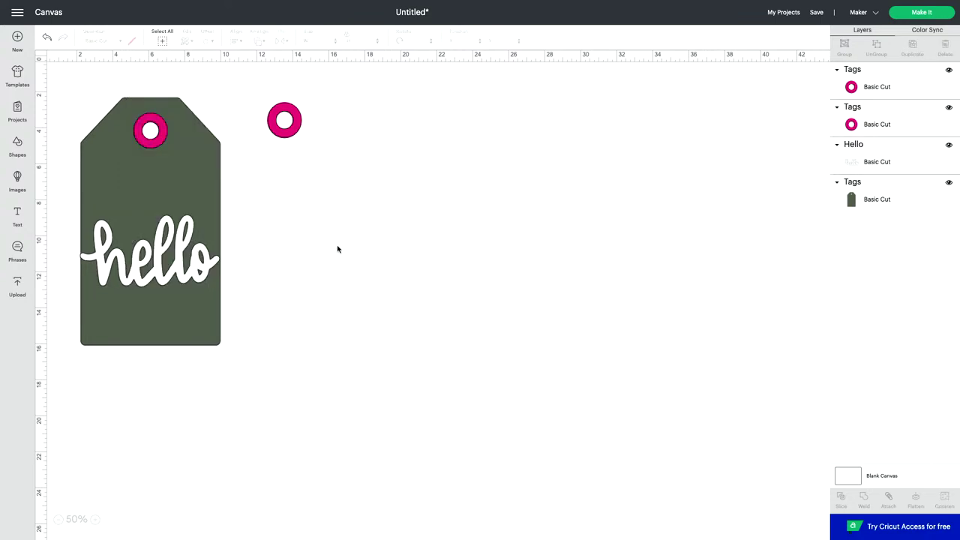
Step: Set the hello word's width to 7.5 inches
{"action": "left_click", "coordinate": [211, 268]}
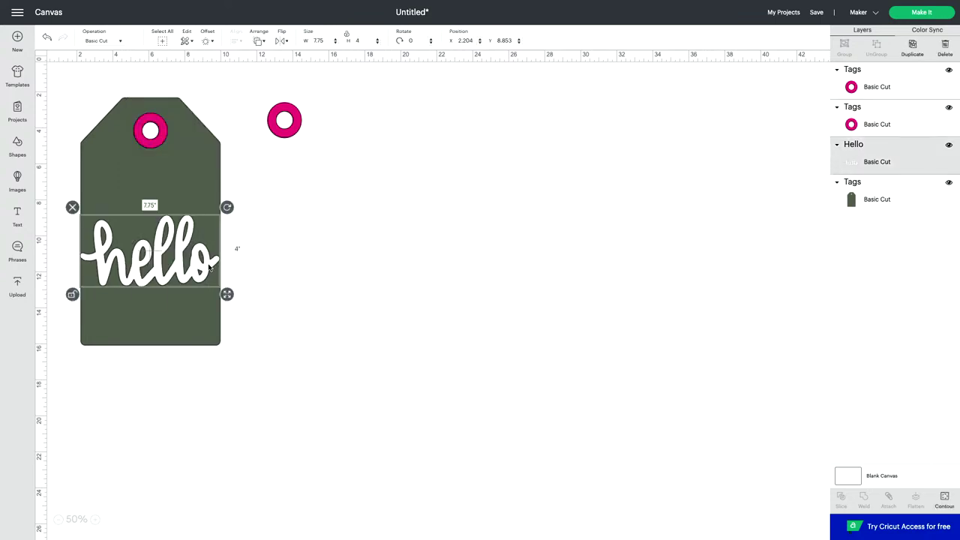
{"action": "left_click_drag", "start_coordinate": [210, 268], "coordinate": [211, 269]}
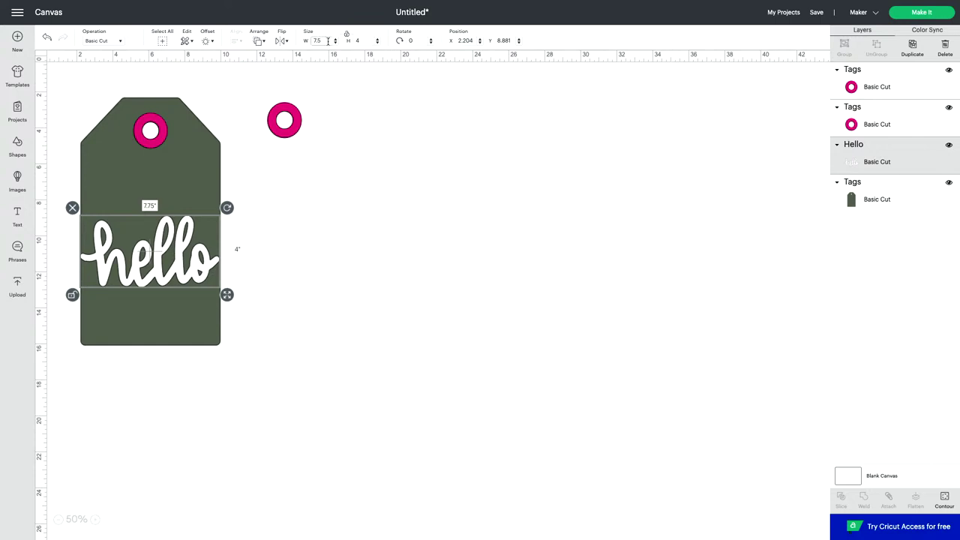
{"action": "key", "text": "Return"}
{"action": "left_click", "coordinate": [324, 238]}
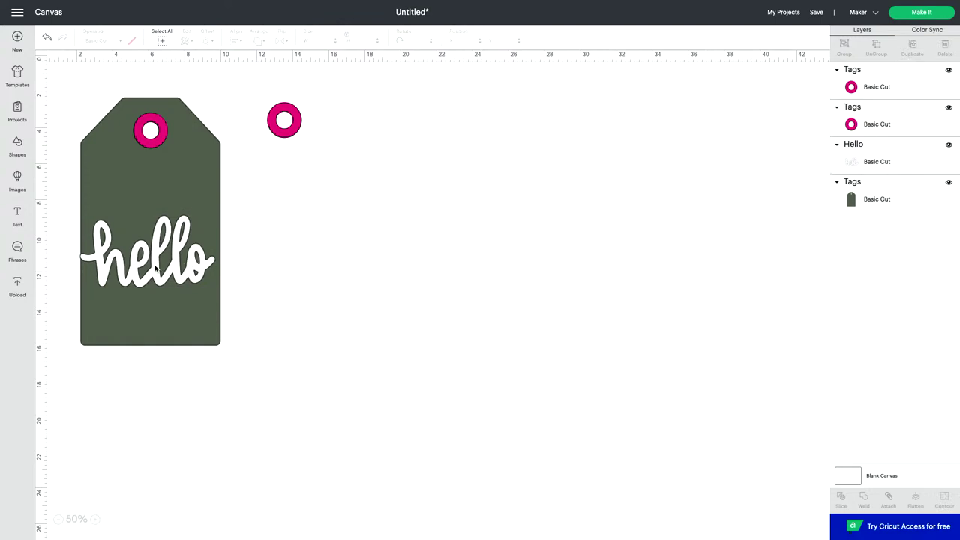
Step: Insert a square shape and place it beside the green tag, below the loose eyelet
{"action": "left_click", "coordinate": [18, 144]}
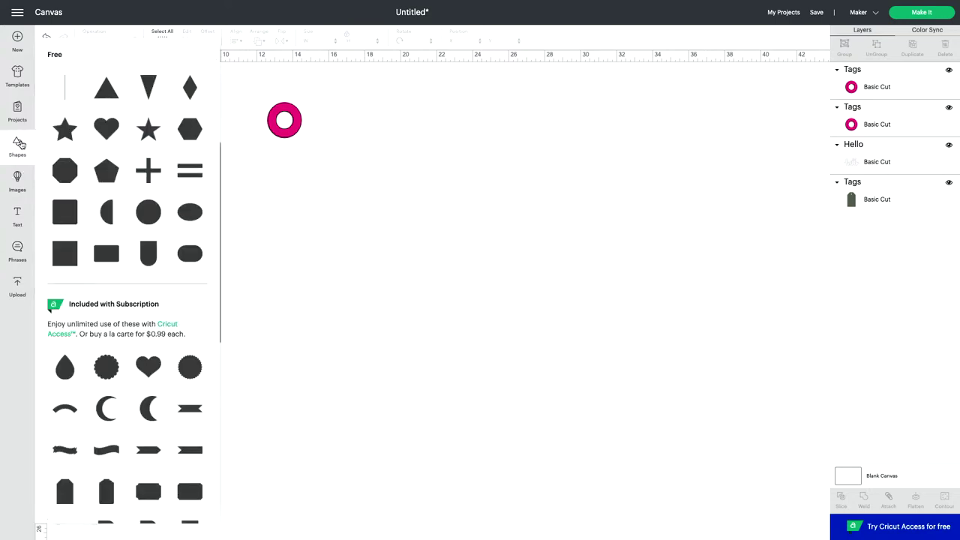
{"action": "left_click", "coordinate": [67, 253]}
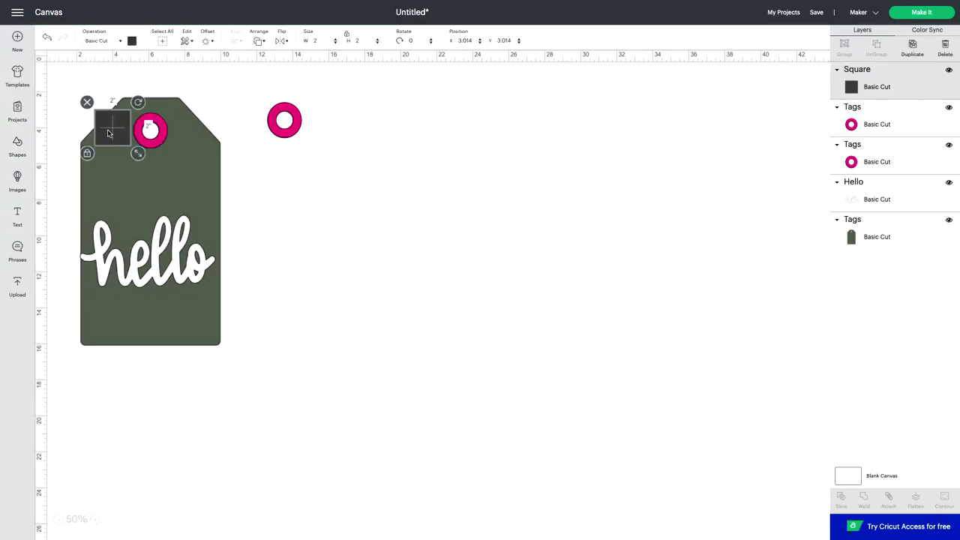
{"action": "left_click_drag", "start_coordinate": [111, 134], "coordinate": [275, 235]}
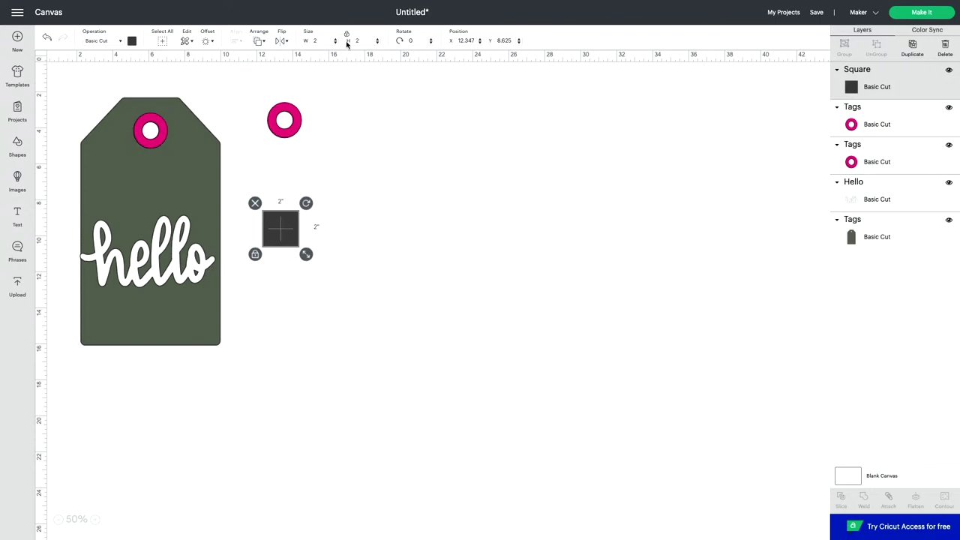
Step: Resize the square to 7.75 inches wide by 2 inches high with its proportions unlocked
{"action": "left_click", "coordinate": [321, 41]}
{"action": "type", "text": "7.75"}
{"action": "key", "text": "Return"}
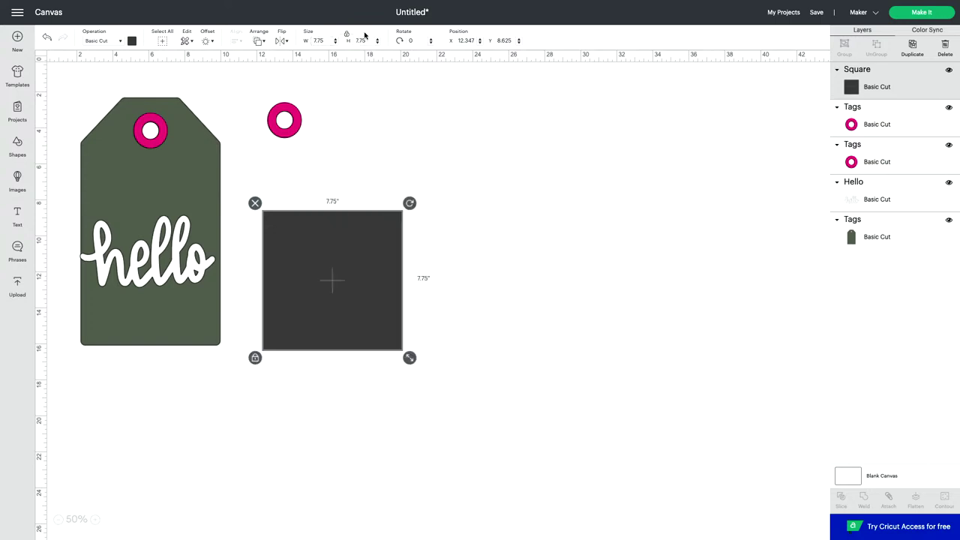
{"action": "left_click", "coordinate": [347, 35]}
{"action": "left_click", "coordinate": [373, 38]}
{"action": "type", "text": "2"}
{"action": "key", "text": "Return"}
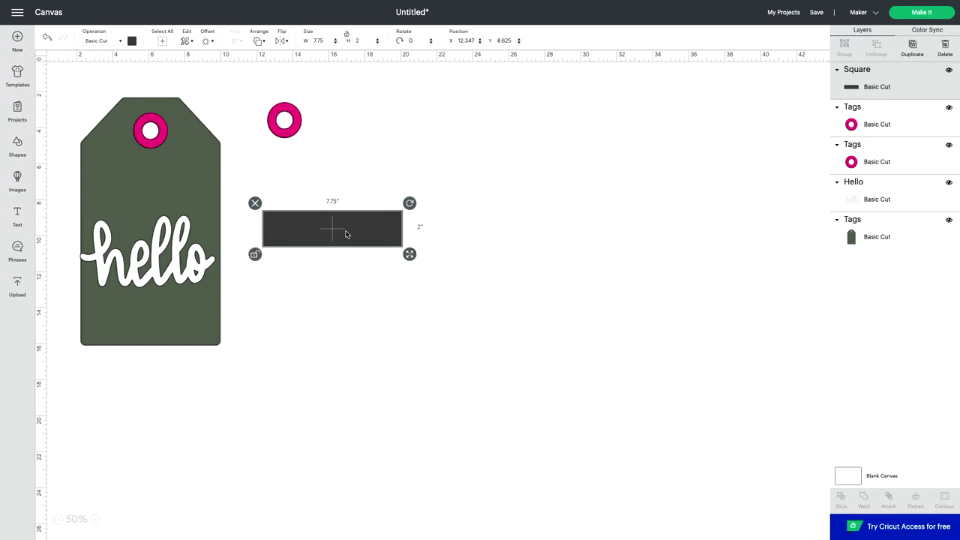
Step: Recolor the dark rectangle with the eyelets' bright pink
{"action": "left_click", "coordinate": [131, 42]}
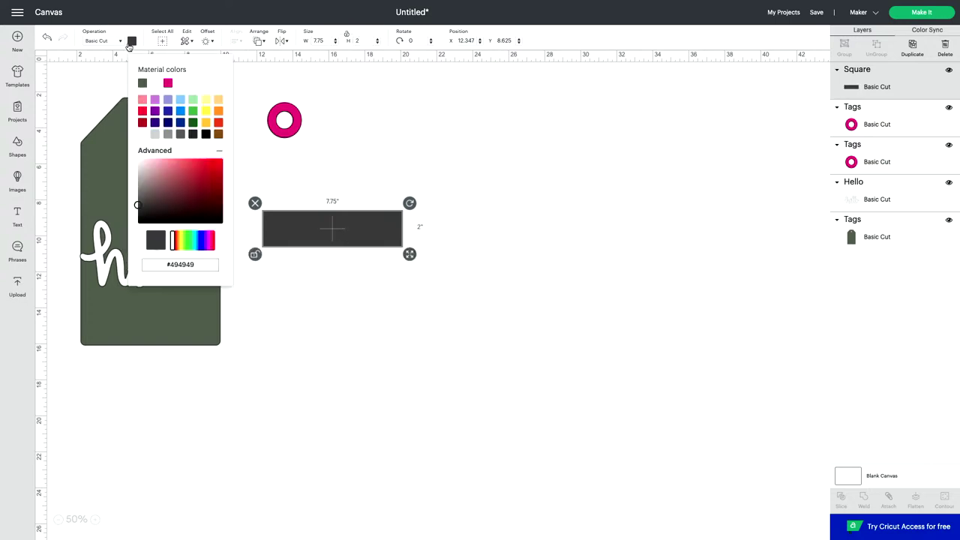
{"action": "left_click", "coordinate": [168, 83]}
{"action": "left_click", "coordinate": [356, 222]}
Step: Place the pink rectangle over the hello word on the green tag
{"action": "left_click_drag", "start_coordinate": [355, 223], "coordinate": [337, 226]}
{"action": "left_click", "coordinate": [258, 40]}
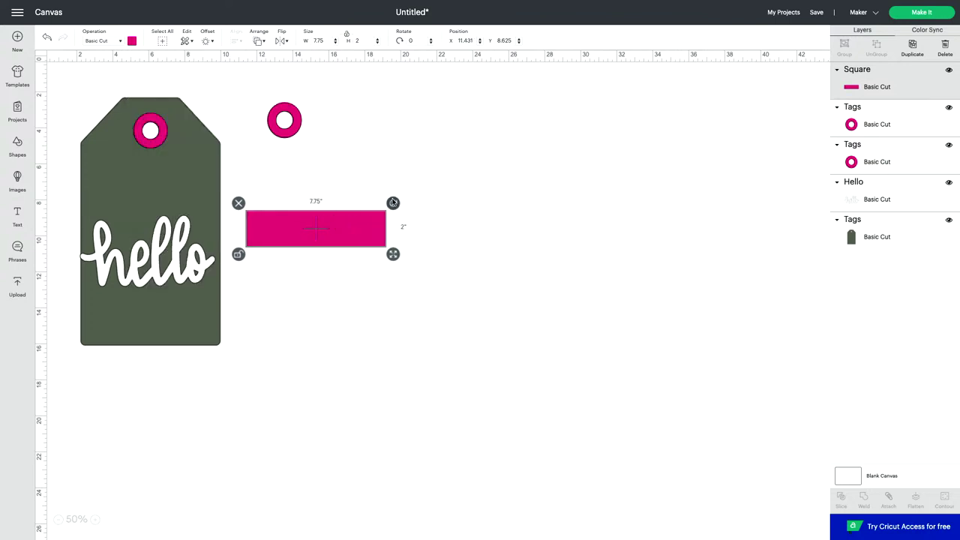
{"action": "left_click_drag", "start_coordinate": [393, 203], "coordinate": [226, 235]}
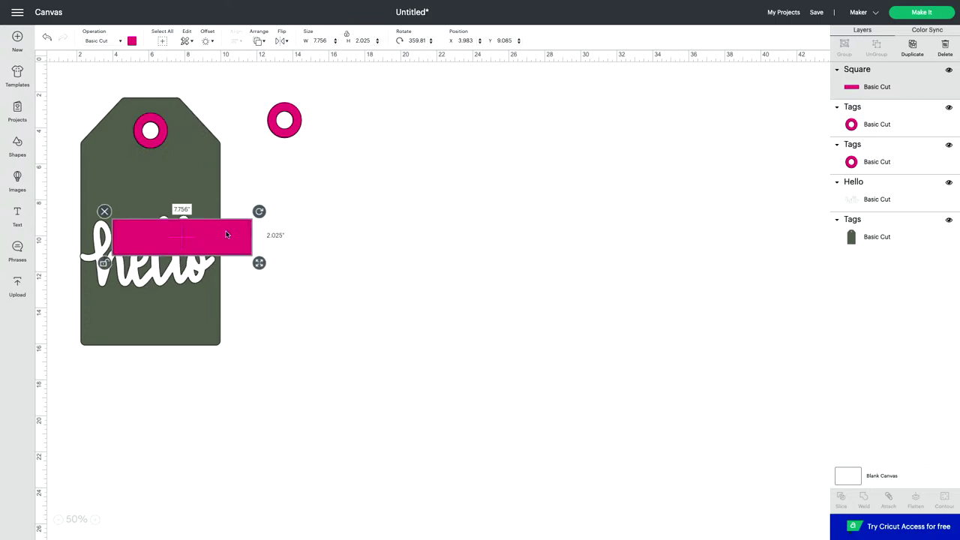
{"action": "left_click", "coordinate": [180, 278]}
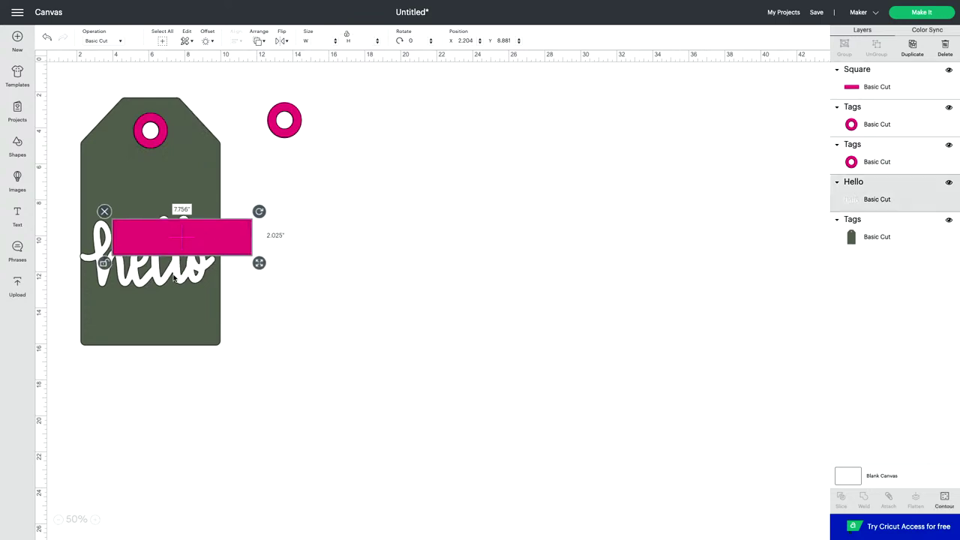
{"action": "left_click", "coordinate": [209, 243]}
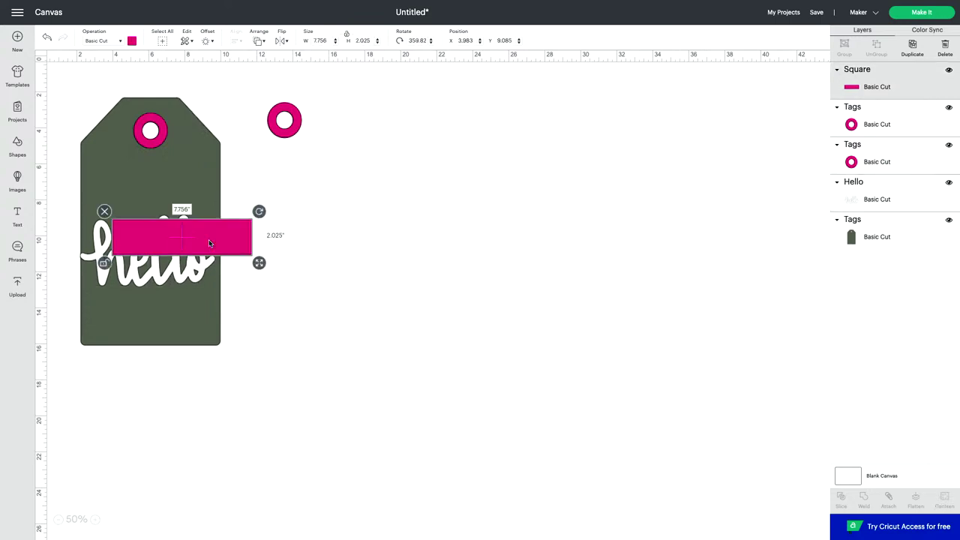
Step: Place a duplicate of the pink rectangle beside the tag and set its height to 0.25 inches, then unlock its proportions
{"action": "left_click", "coordinate": [913, 48]}
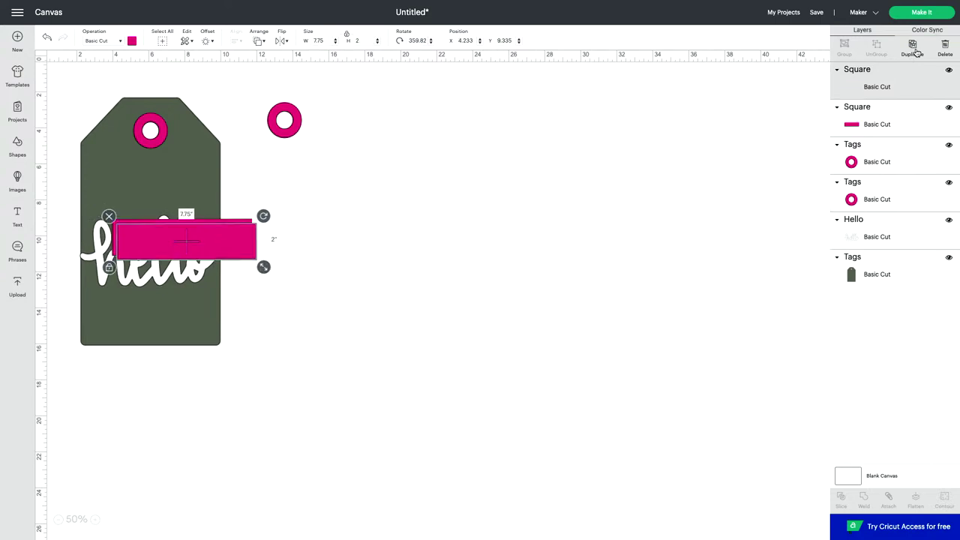
{"action": "left_click_drag", "start_coordinate": [217, 244], "coordinate": [384, 220]}
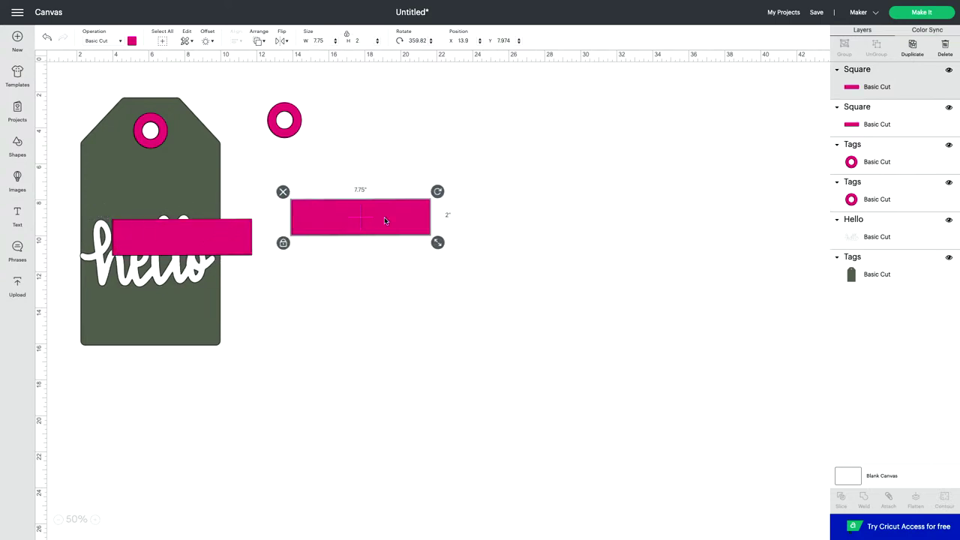
{"action": "left_click", "coordinate": [360, 41]}
{"action": "key", "text": "Return"}
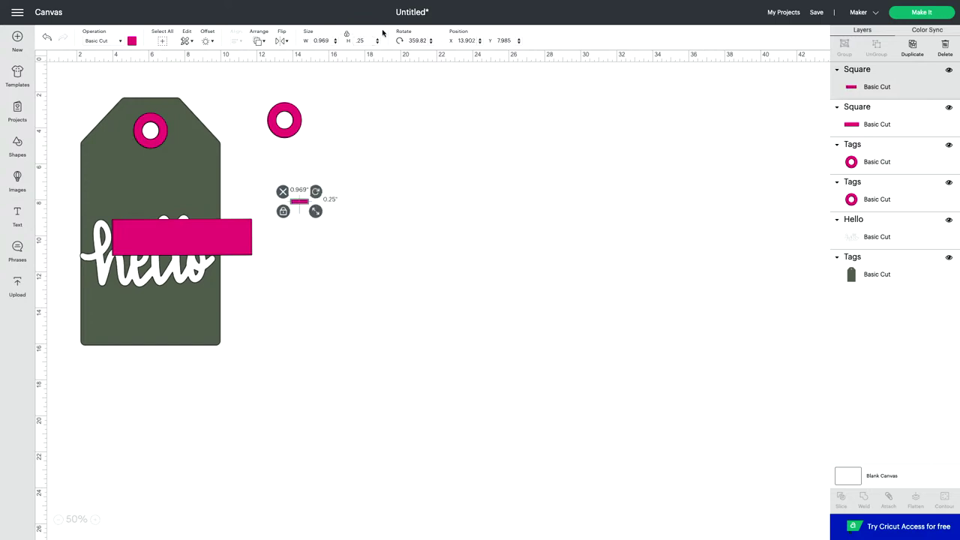
{"action": "left_click", "coordinate": [330, 41]}
{"action": "left_click", "coordinate": [347, 35]}
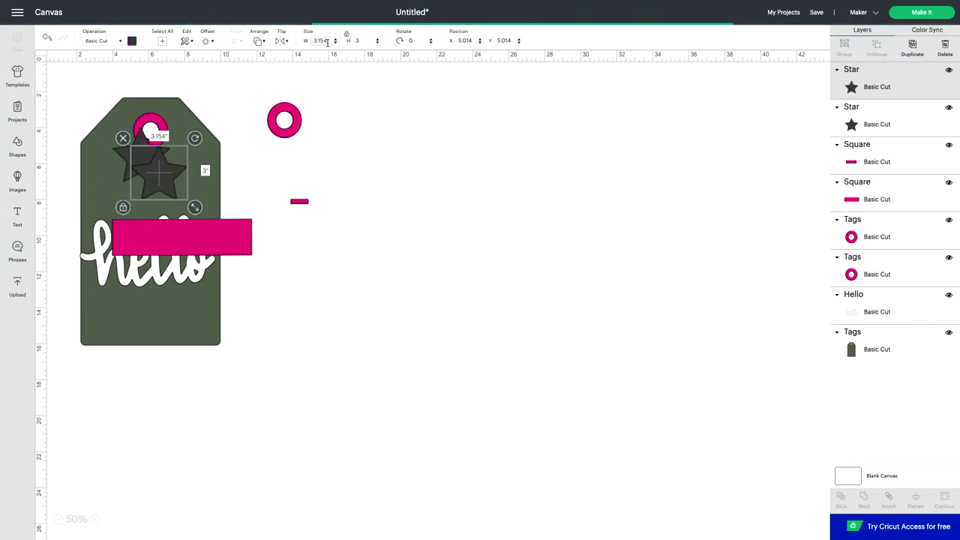
Step: Delete the two dark star shapes from the green tag
{"action": "key", "text": "Delete"}
{"action": "left_click", "coordinate": [145, 169]}
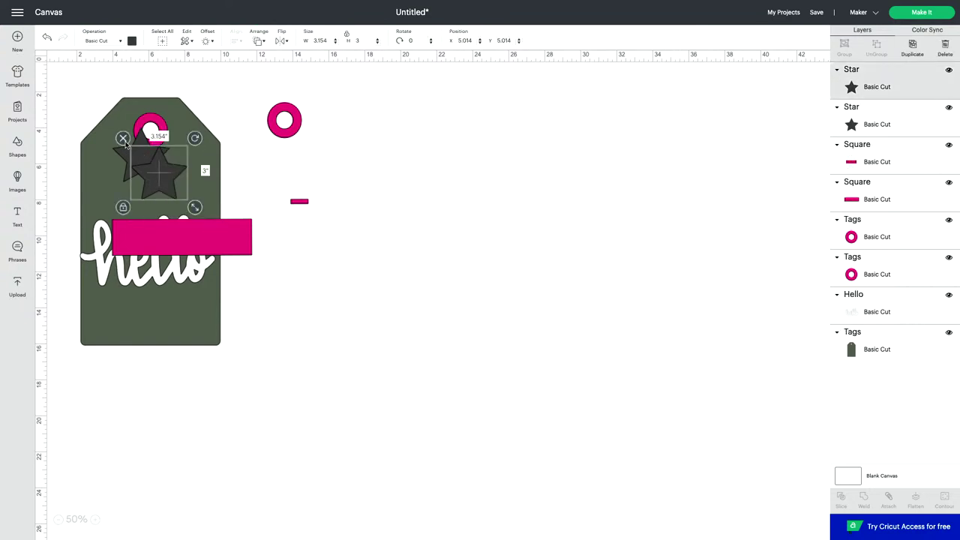
{"action": "key", "text": "Delete"}
{"action": "left_click", "coordinate": [142, 166]}
{"action": "key", "text": "Delete"}
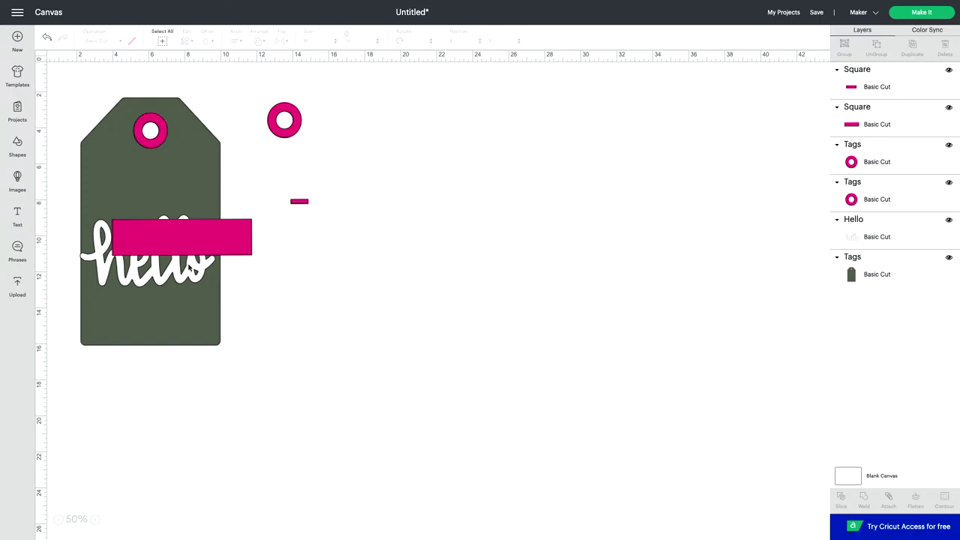
Step: Resize the small pink strip to 7.75 inches wide by 0.25 inches high and duplicate it
{"action": "left_click", "coordinate": [302, 203]}
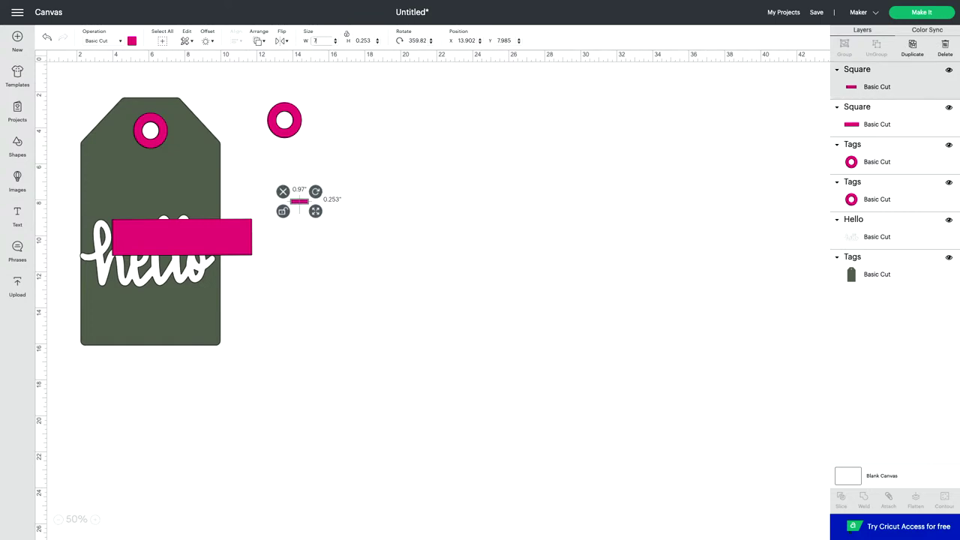
{"action": "left_click", "coordinate": [370, 40]}
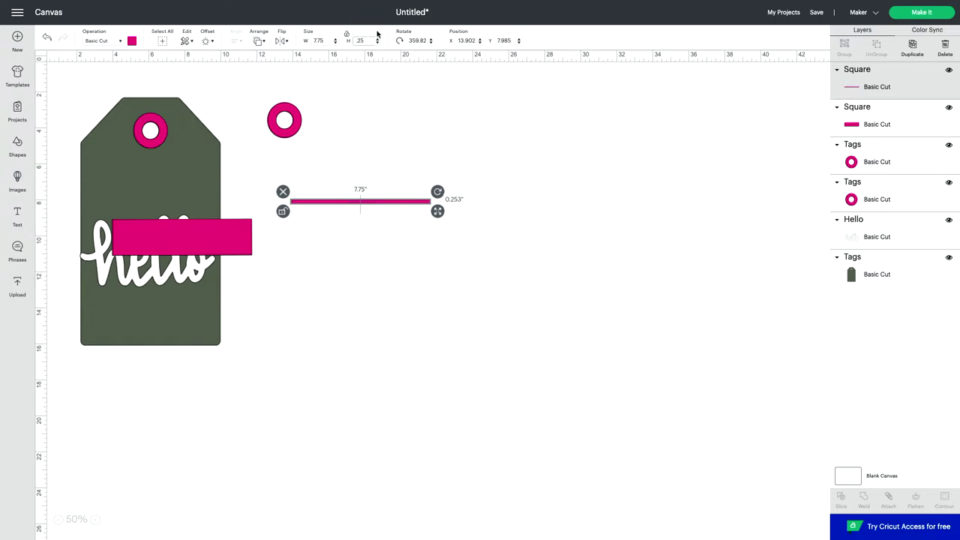
{"action": "key", "text": "Return"}
{"action": "left_click", "coordinate": [913, 47]}
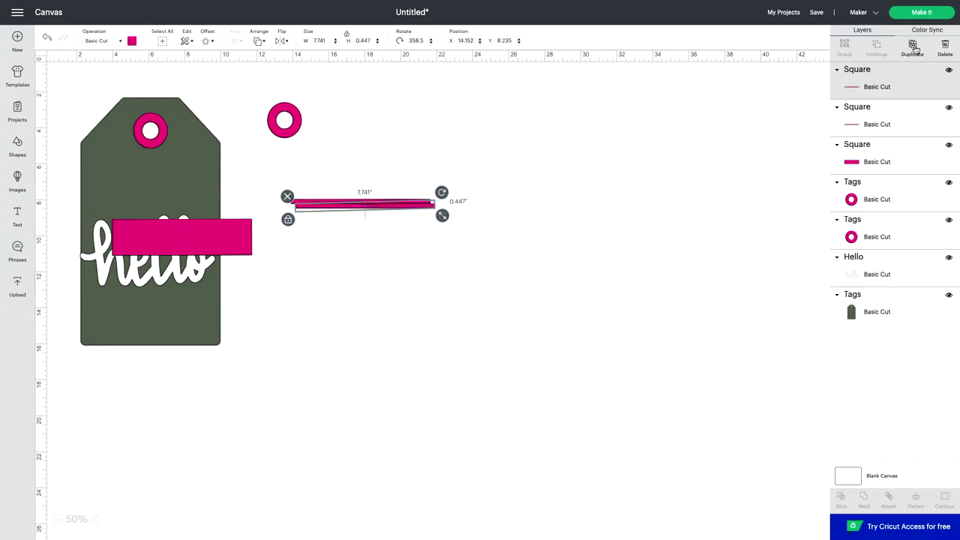
Step: Duplicate the small pink strip twice more so that there are four strips beside the tag
{"action": "left_click", "coordinate": [914, 47]}
{"action": "left_click", "coordinate": [914, 46]}
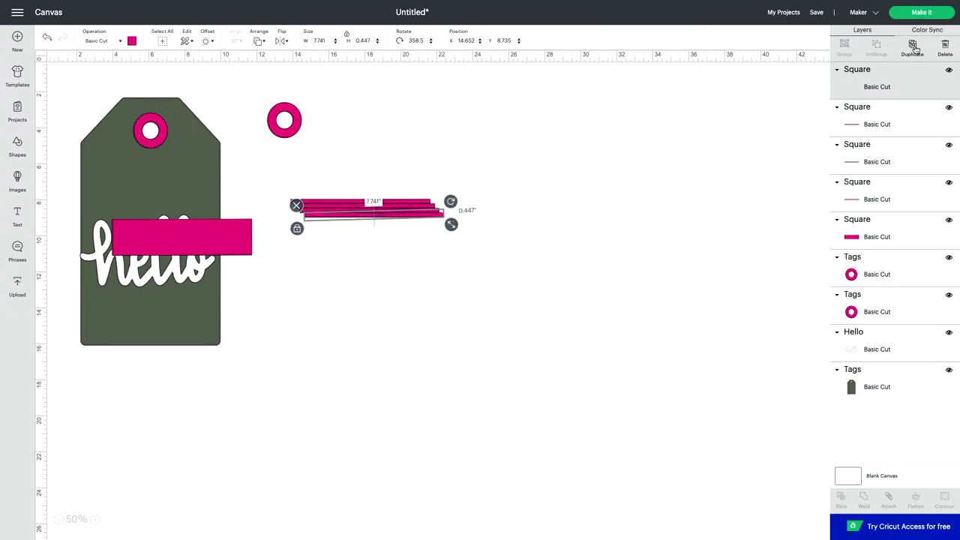
Step: Move the hello word off the tag and place the wide pink rectangle across the tag's full width
{"action": "left_click_drag", "start_coordinate": [194, 297], "coordinate": [422, 370]}
{"action": "left_click_drag", "start_coordinate": [187, 238], "coordinate": [155, 257]}
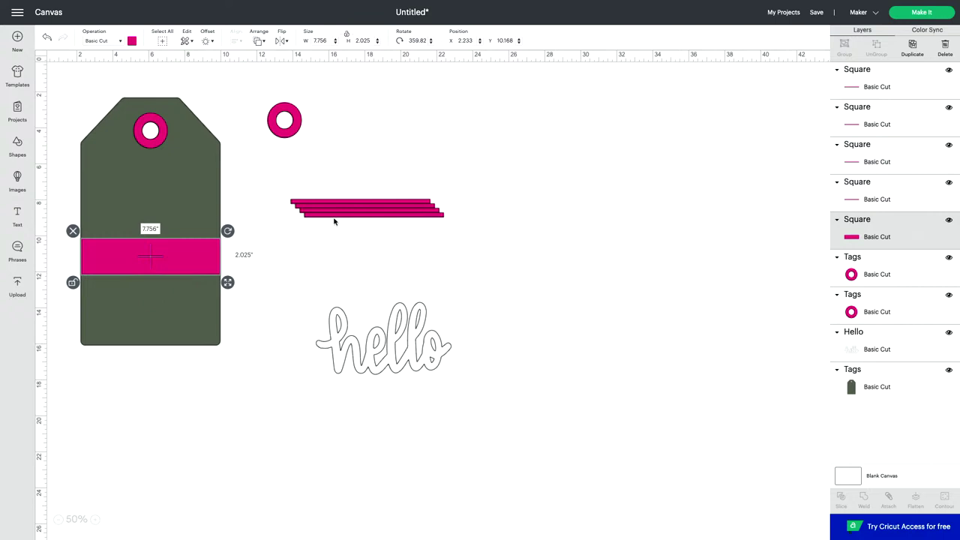
Step: Place one thin pink strip above and one below the wide pink rectangle, lined up with the tag's side edges
{"action": "left_click_drag", "start_coordinate": [333, 217], "coordinate": [110, 215]}
{"action": "left_click", "coordinate": [394, 217]}
{"action": "left_click_drag", "start_coordinate": [395, 217], "coordinate": [264, 339]}
{"action": "left_click", "coordinate": [456, 240]}
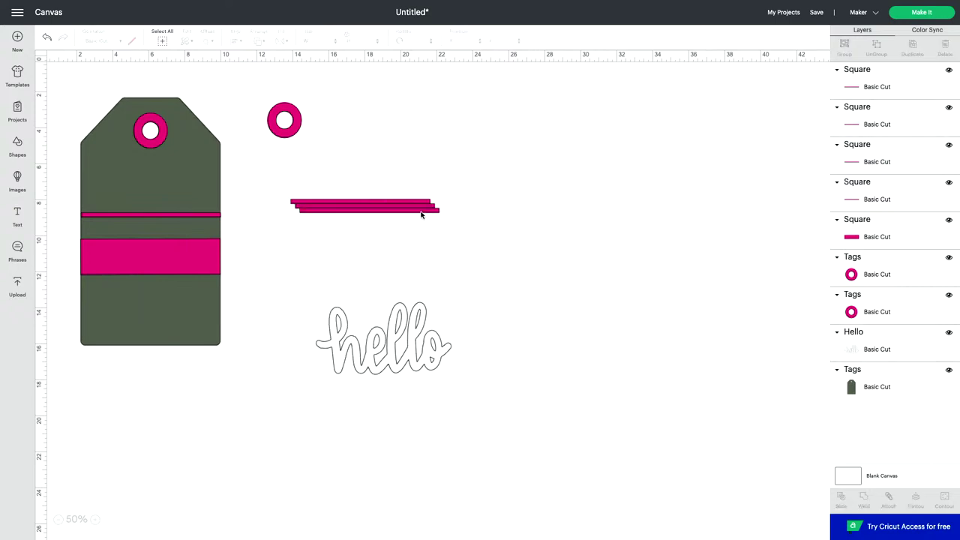
{"action": "left_click_drag", "start_coordinate": [423, 211], "coordinate": [201, 292]}
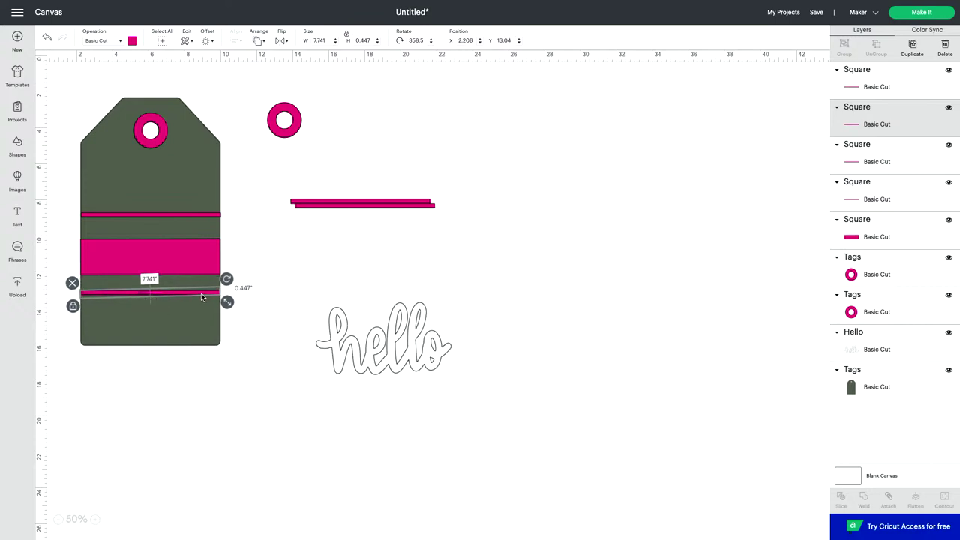
{"action": "left_click_drag", "start_coordinate": [208, 215], "coordinate": [205, 218]}
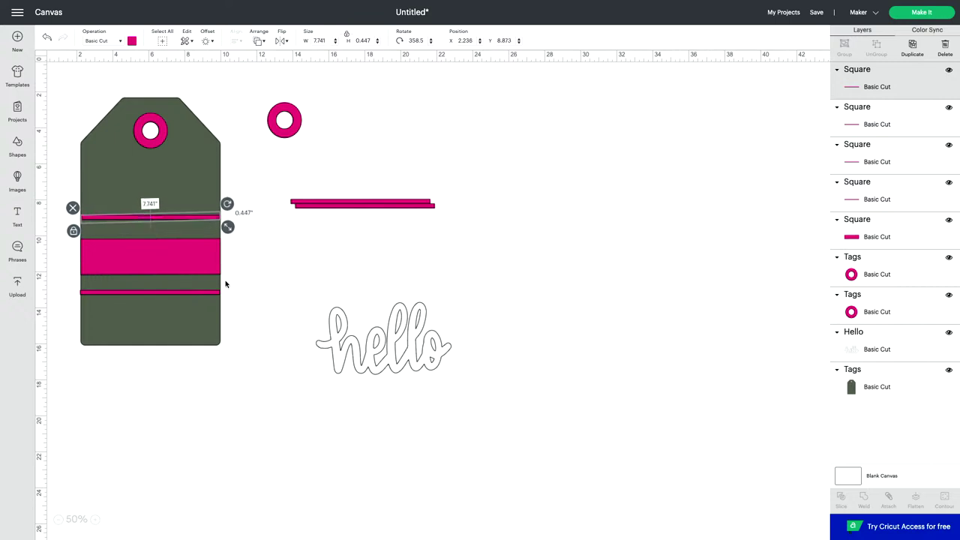
{"action": "left_click_drag", "start_coordinate": [200, 262], "coordinate": [201, 262]}
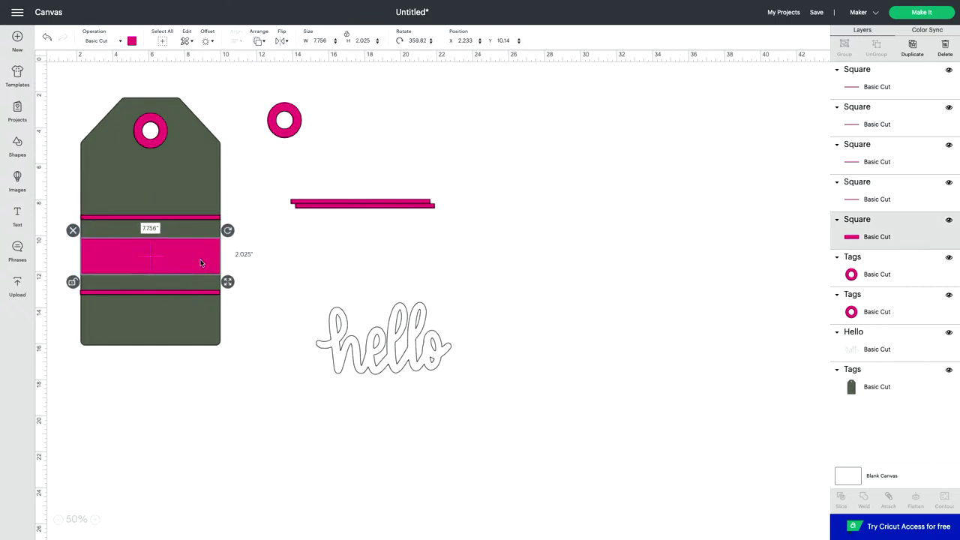
Step: Group the two thin strips that lie on the tag above and below the wide pink rectangle
{"action": "scroll", "coordinate": [201, 263], "scroll_direction": "down", "scroll_amount": 2}
{"action": "left_click", "coordinate": [186, 177]}
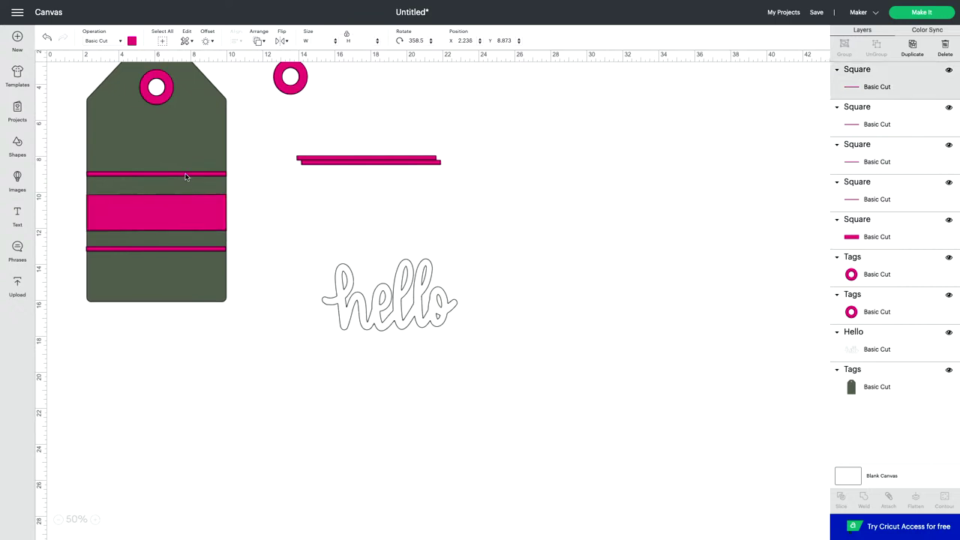
{"action": "left_click_drag", "start_coordinate": [186, 177], "coordinate": [186, 177]}
{"action": "left_click", "coordinate": [173, 254], "text": "shift"}
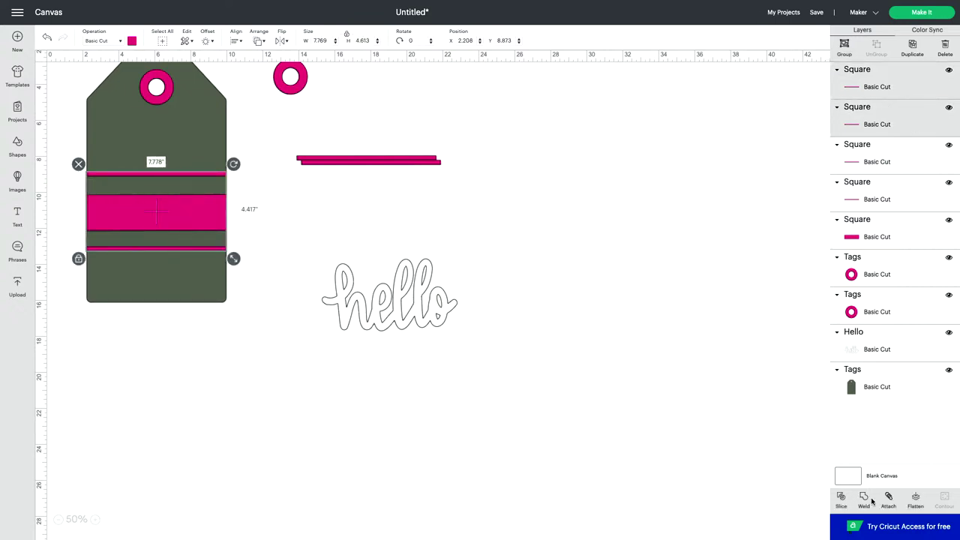
{"action": "left_click", "coordinate": [843, 46]}
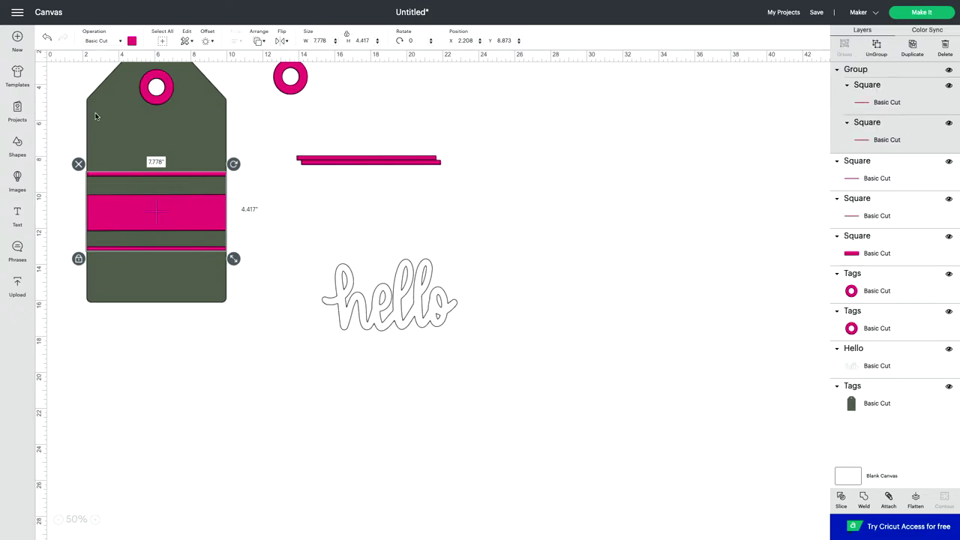
{"action": "left_click", "coordinate": [275, 216]}
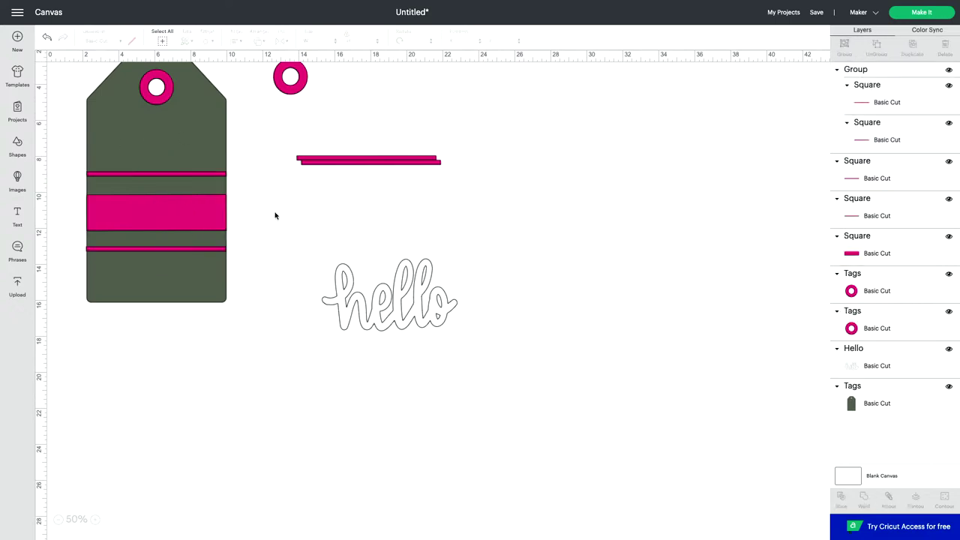
{"action": "left_click", "coordinate": [212, 177]}
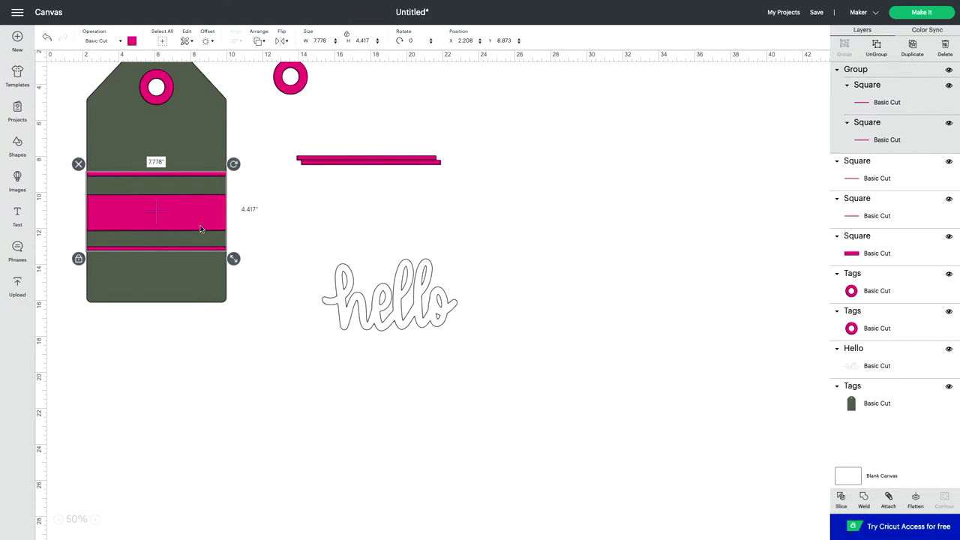
{"action": "left_click", "coordinate": [258, 40]}
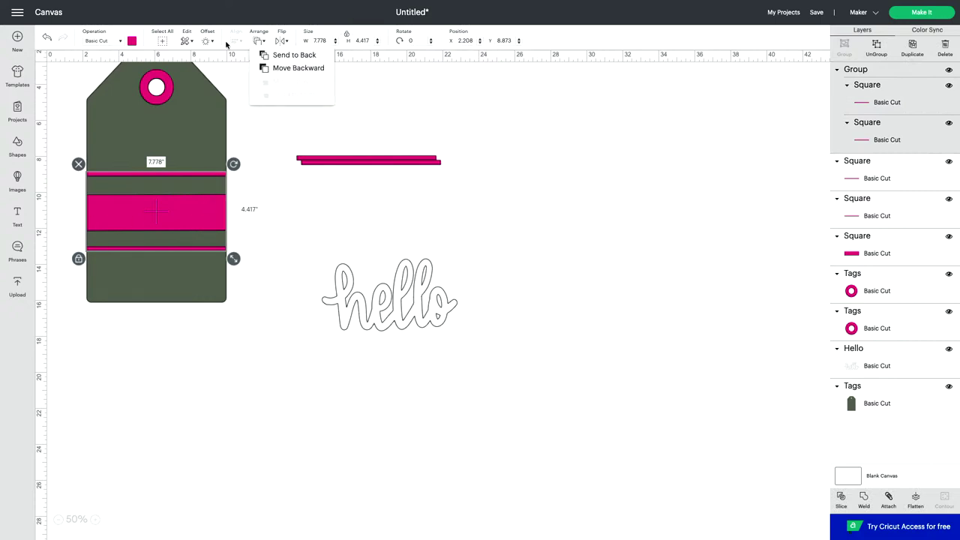
{"action": "left_click", "coordinate": [278, 205]}
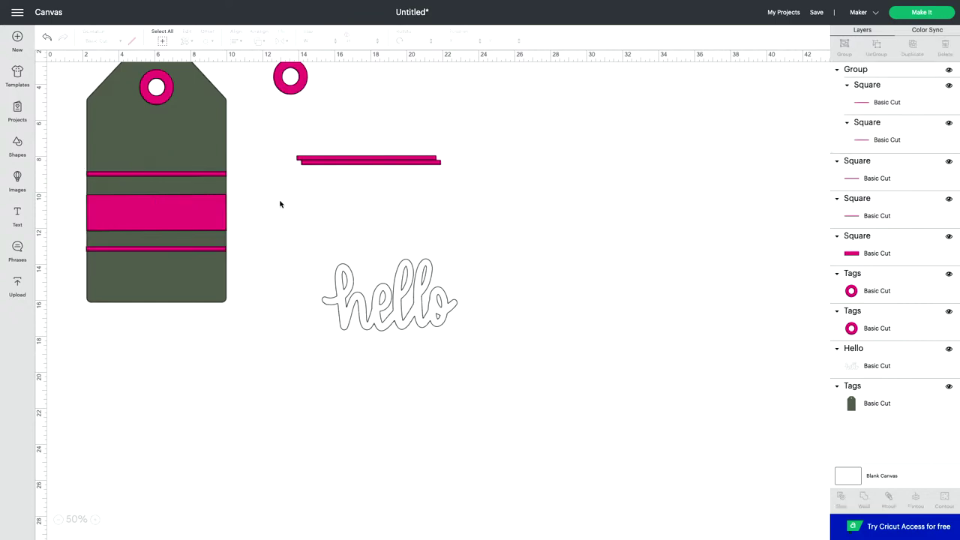
Step: Weld the two grouped thin strips on the tag into a single shape
{"action": "left_click", "coordinate": [863, 255]}
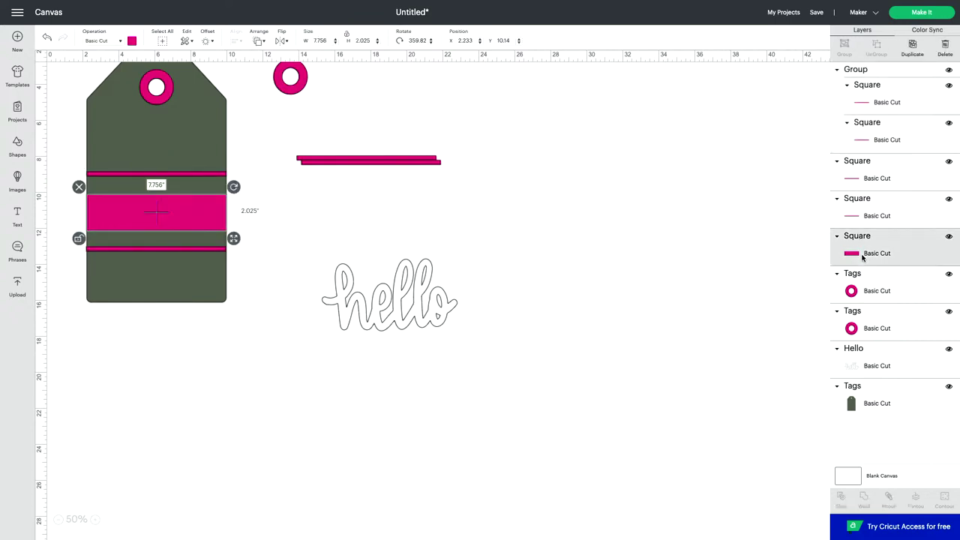
{"action": "left_click", "coordinate": [895, 141]}
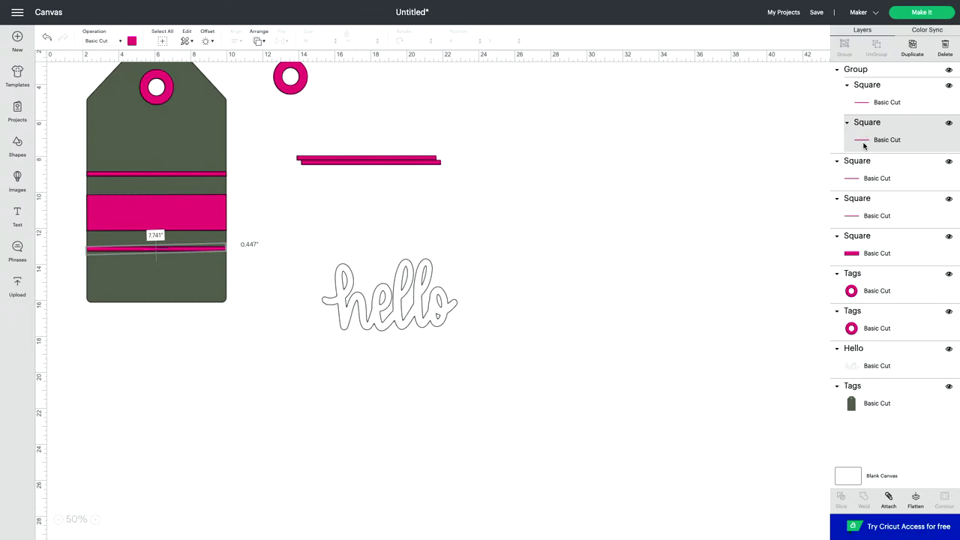
{"action": "left_click", "coordinate": [882, 110], "text": "shift"}
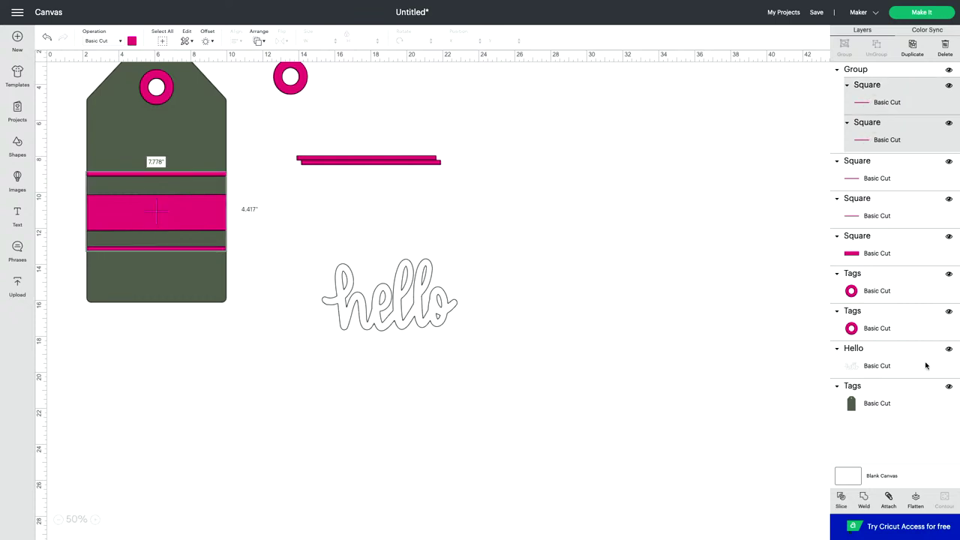
{"action": "left_click", "coordinate": [684, 476]}
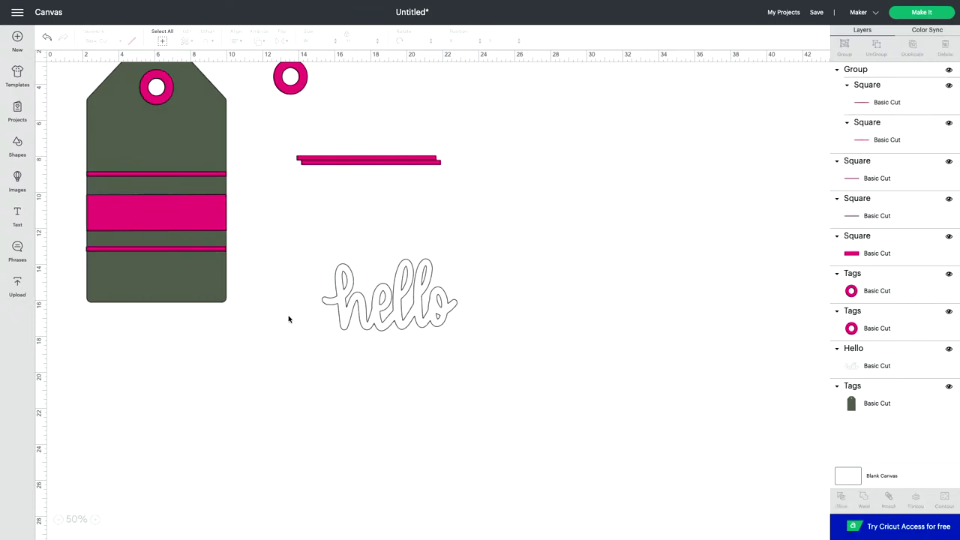
{"action": "left_click", "coordinate": [171, 213]}
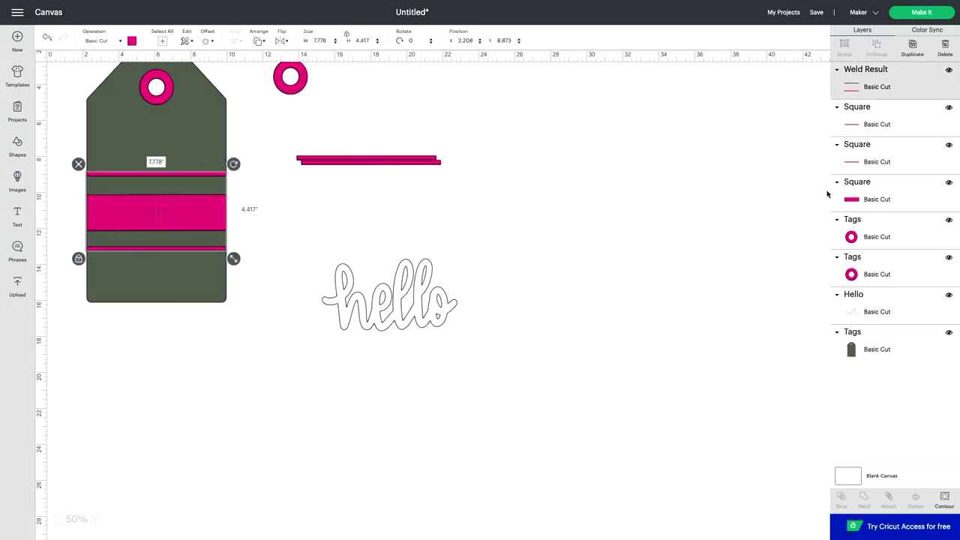
Step: Align the welded strips and the wide pink rectangle with Center Vertically
{"action": "left_click", "coordinate": [851, 199], "text": "shift"}
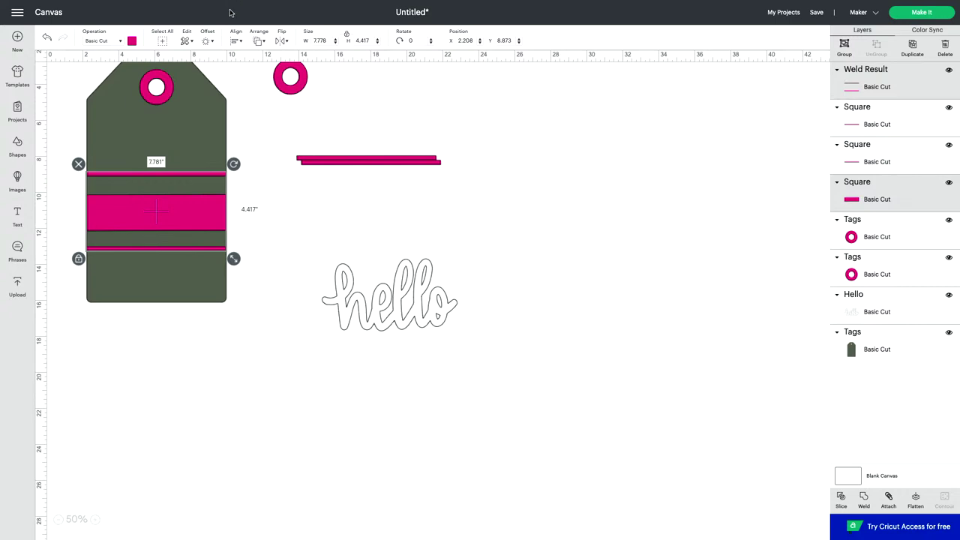
{"action": "left_click", "coordinate": [236, 41]}
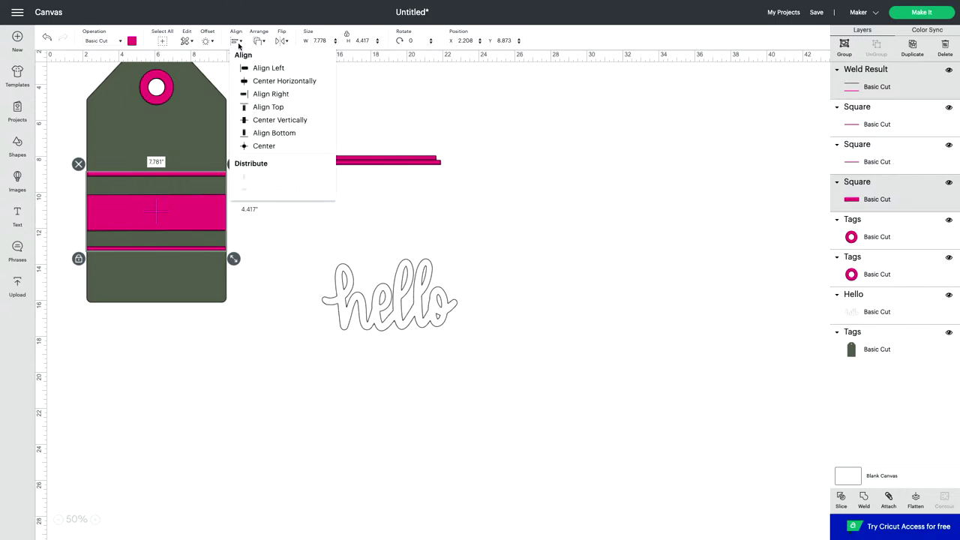
{"action": "left_click", "coordinate": [285, 123]}
{"action": "left_click", "coordinate": [276, 222]}
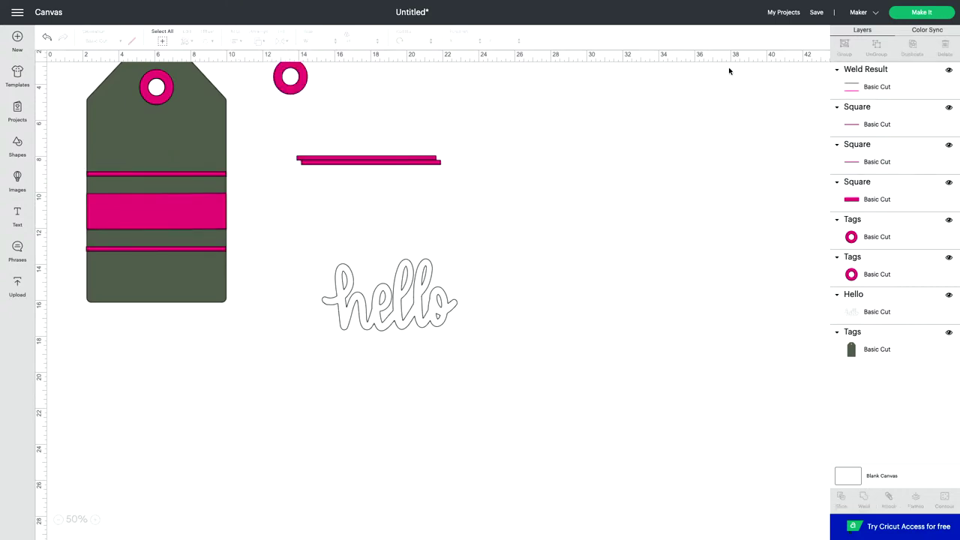
{"action": "left_click", "coordinate": [201, 177]}
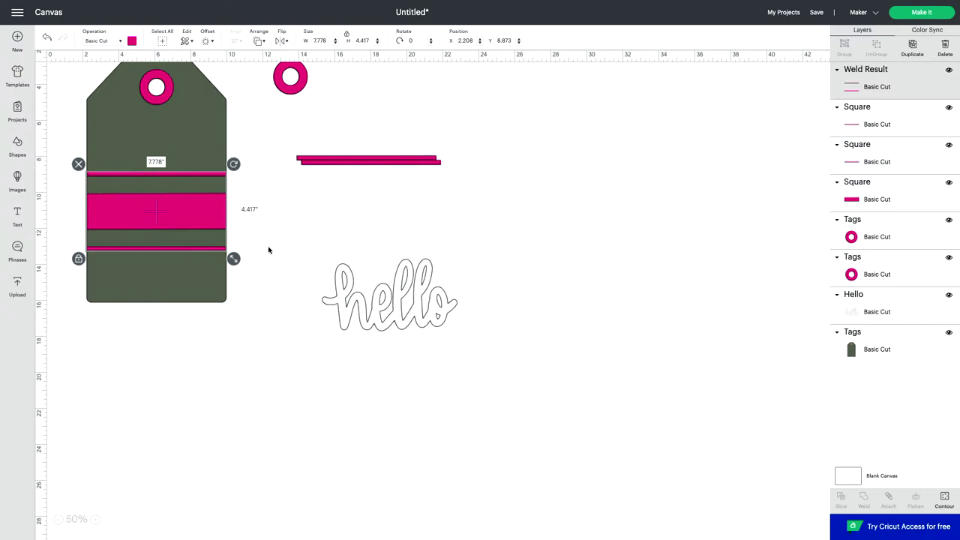
{"action": "left_click", "coordinate": [857, 190], "text": "shift"}
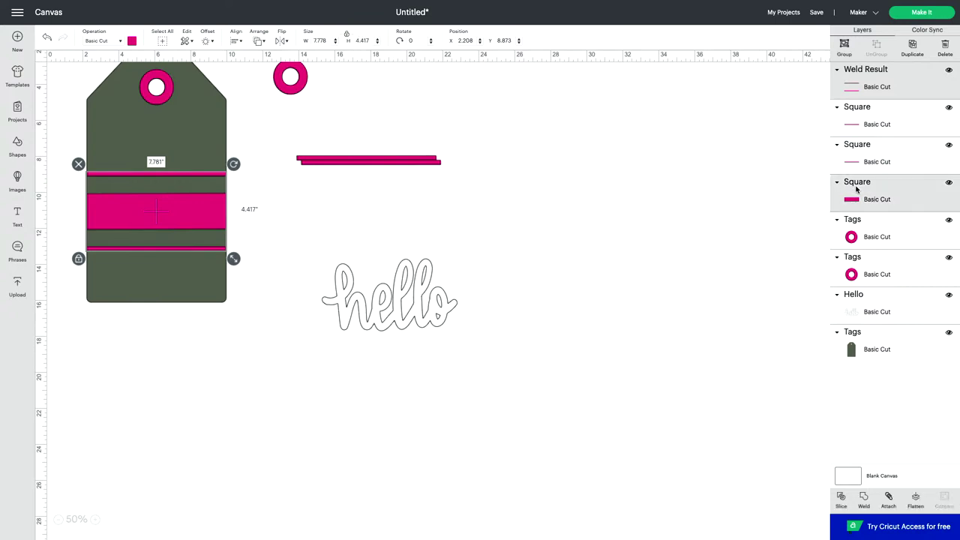
{"action": "left_click", "coordinate": [239, 43]}
{"action": "left_click", "coordinate": [284, 122]}
{"action": "left_click", "coordinate": [284, 123]}
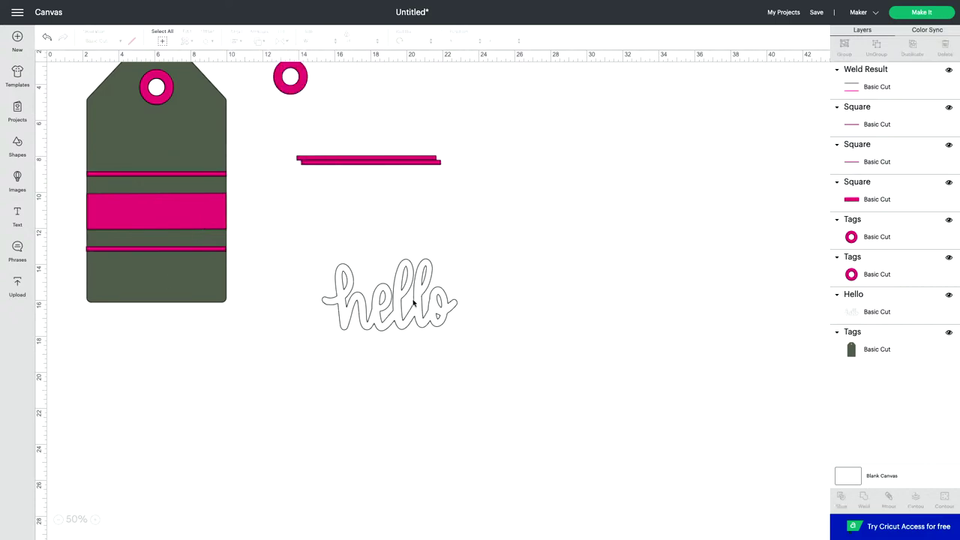
Step: Weld the wide pink rectangle and the welded thin strips into one stripe shape
{"action": "left_click", "coordinate": [887, 88]}
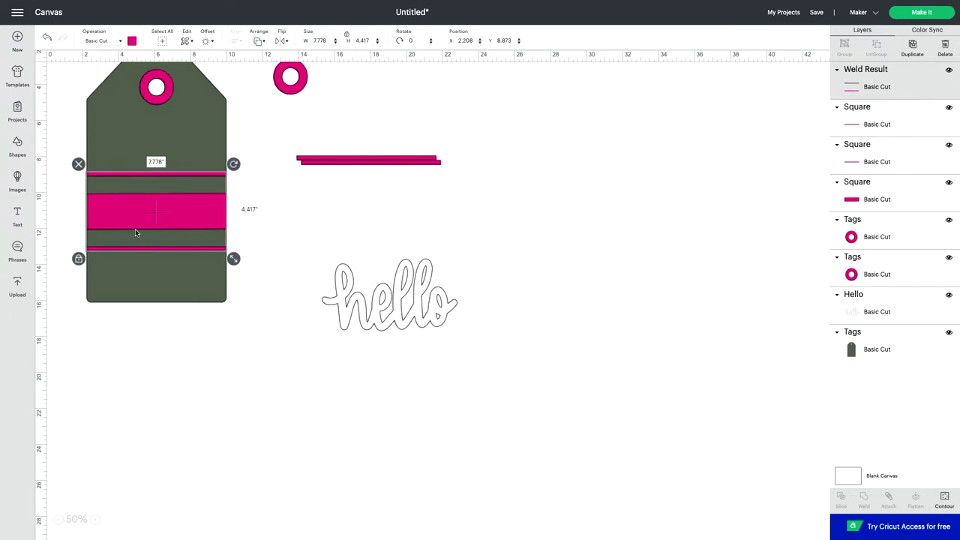
{"action": "left_click", "coordinate": [916, 202]}
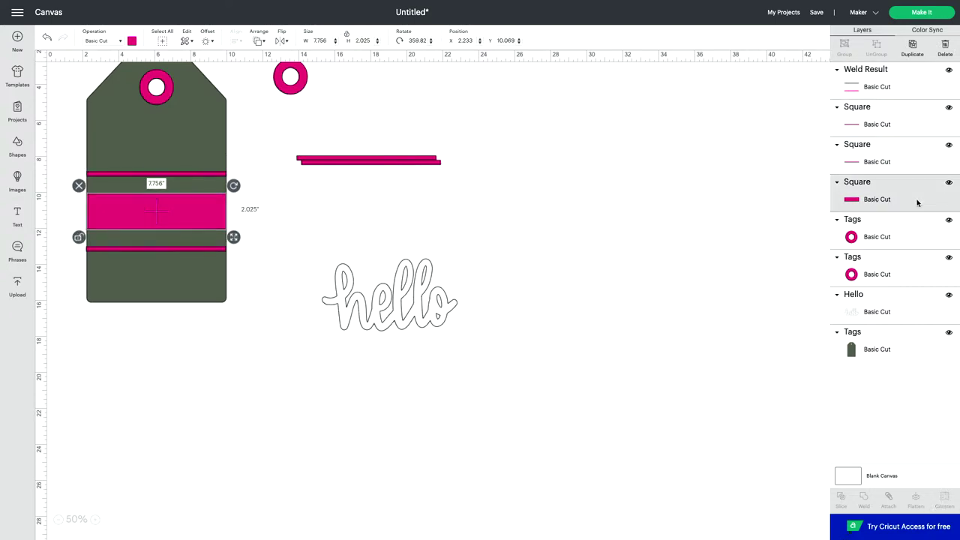
{"action": "left_click", "coordinate": [914, 92], "text": "shift"}
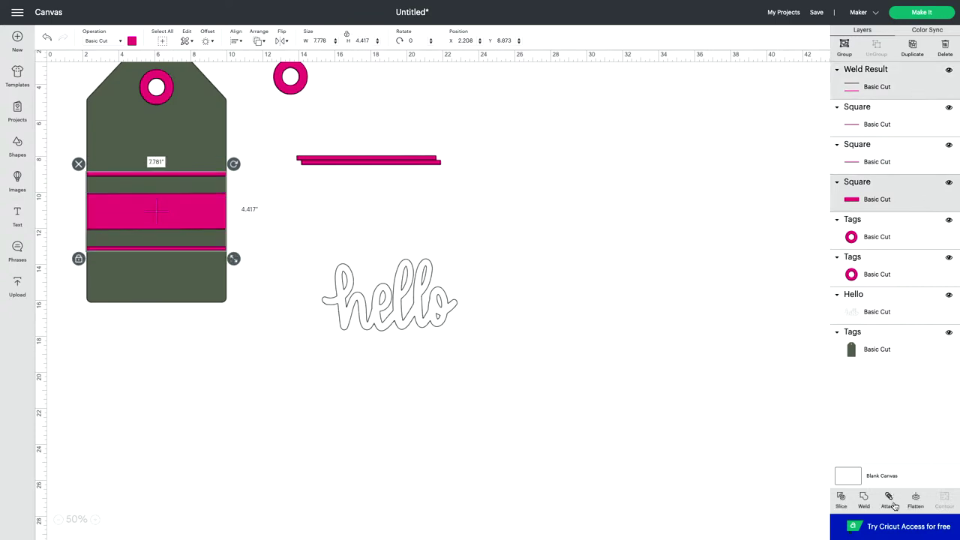
{"action": "left_click", "coordinate": [864, 497]}
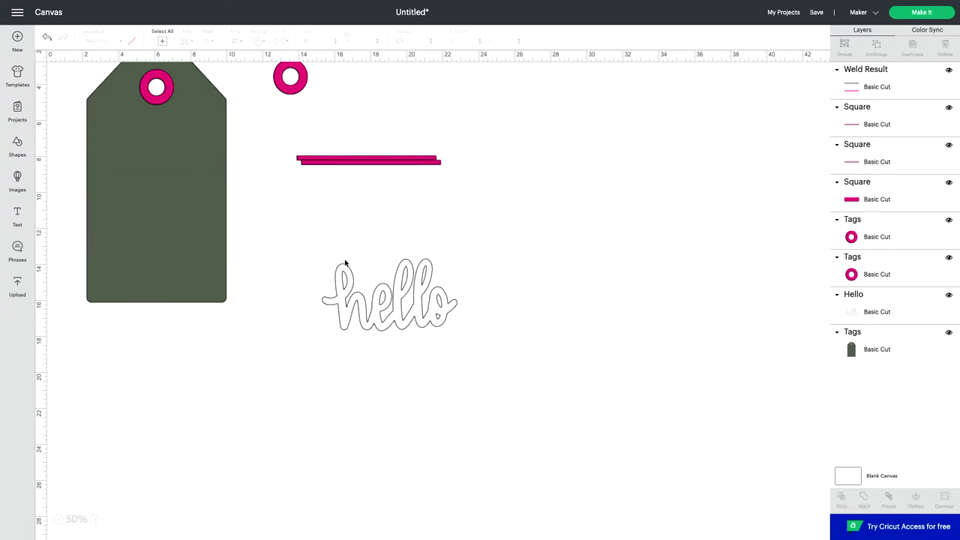
Step: Place the two remaining thin strips in the gaps between the outer strips and the wide pink rectangle, one above and one below
{"action": "left_click_drag", "start_coordinate": [362, 164], "coordinate": [229, 197]}
{"action": "left_click_drag", "start_coordinate": [383, 159], "coordinate": [179, 252]}
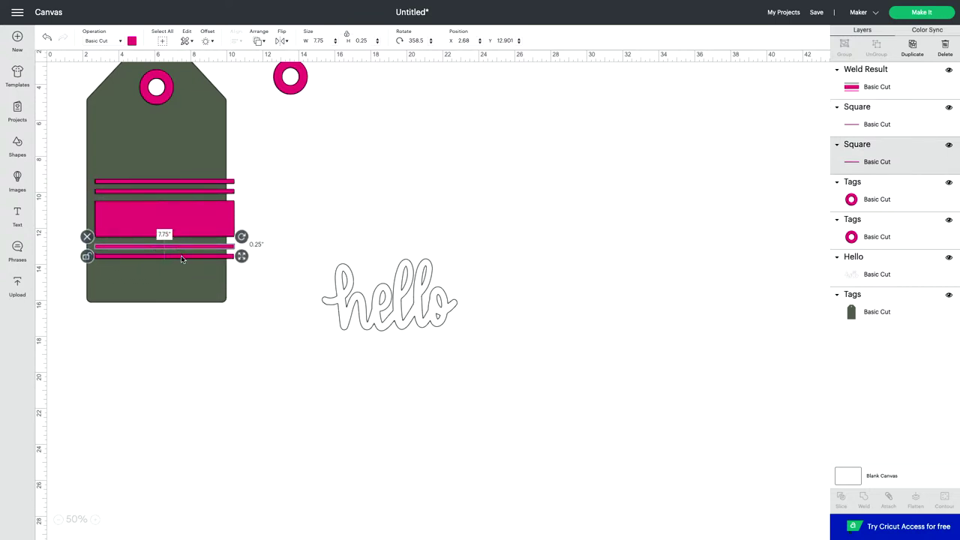
Step: Align the lower inner strip with the welded stripe shape using Center Horizontally, and weld the two together
{"action": "left_click", "coordinate": [181, 255], "text": "shift"}
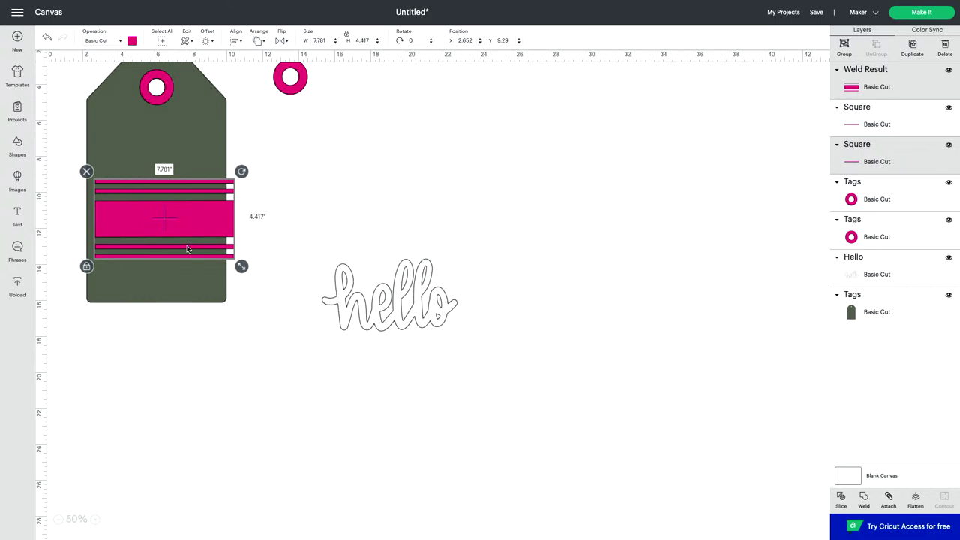
{"action": "left_click", "coordinate": [237, 41]}
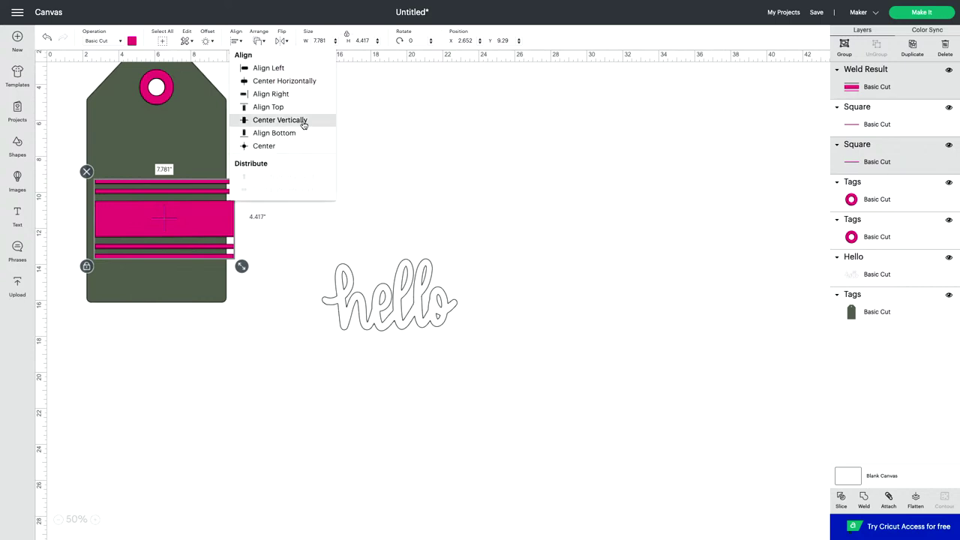
{"action": "left_click", "coordinate": [306, 81]}
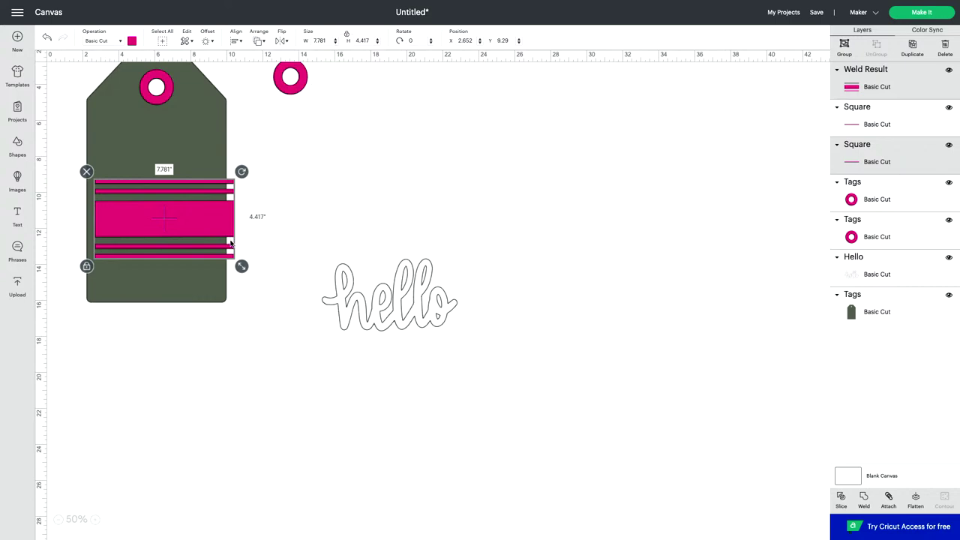
{"action": "left_click", "coordinate": [863, 499]}
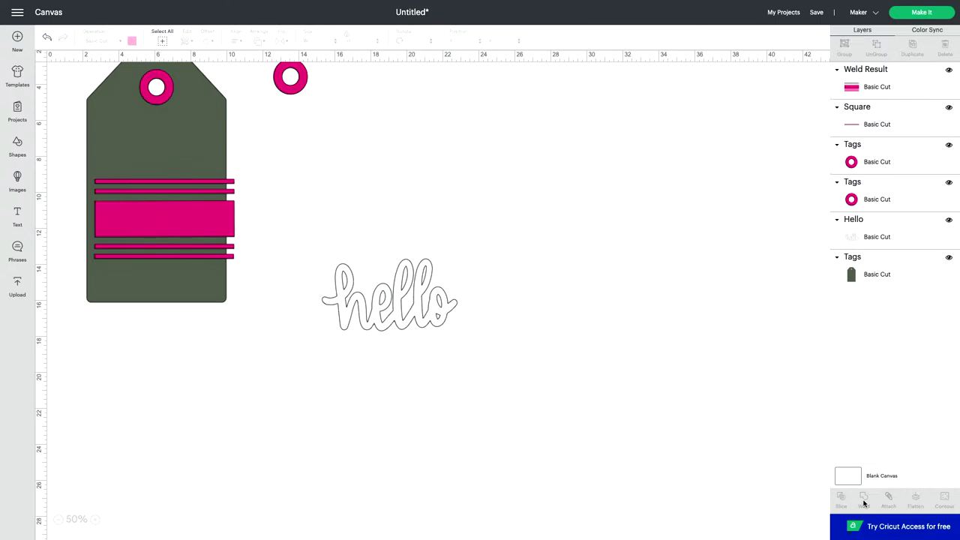
Step: Nudge the welded stripe shape on the tag to about X 2.68, Y 9.346, and deselect it
{"action": "left_click", "coordinate": [204, 244]}
{"action": "mouse_move", "coordinate": [204, 243]}
{"action": "left_mouse_down"}
{"action": "mouse_move", "coordinate": [192, 247]}
{"action": "mouse_move", "coordinate": [205, 245]}
{"action": "left_mouse_up"}
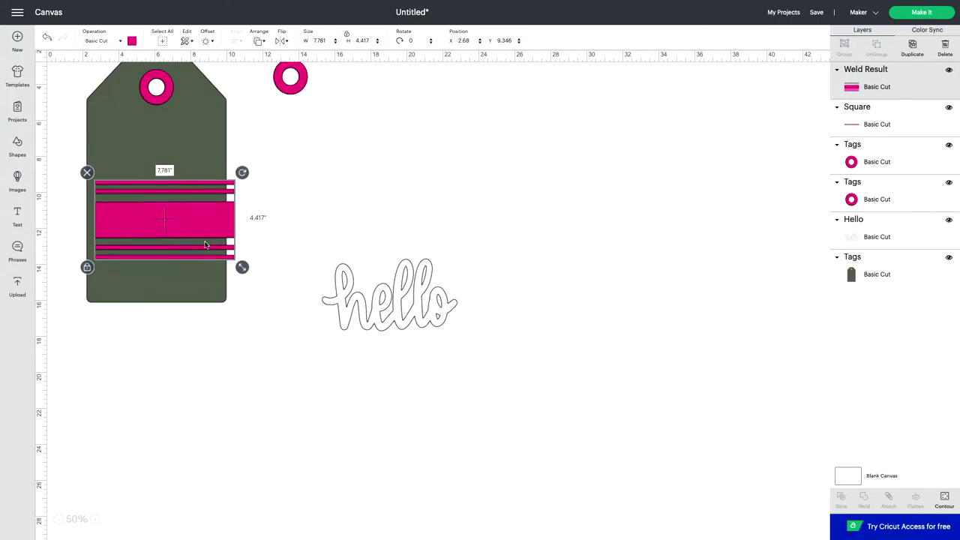
{"action": "left_click", "coordinate": [286, 182]}
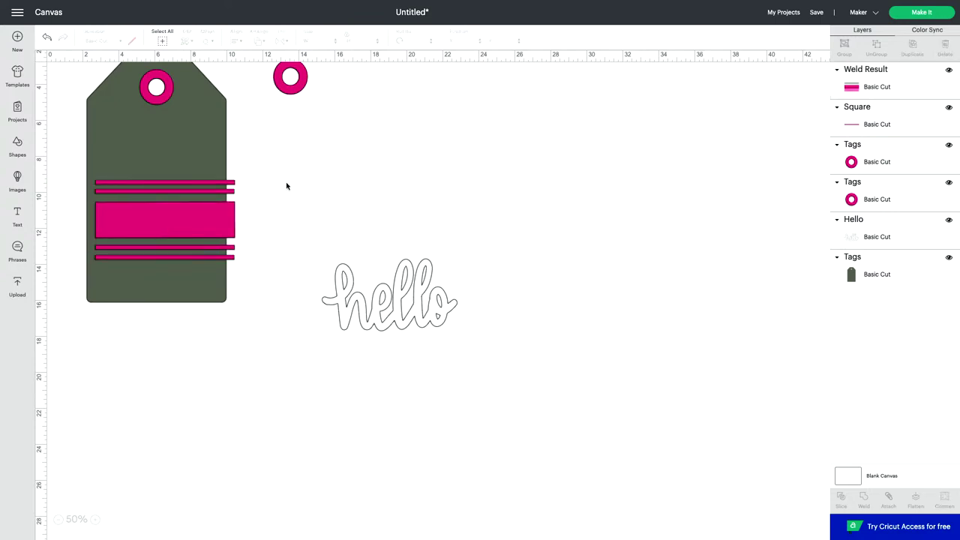
Step: Move the welded stripe shape up slightly to about Y 9.262 and weld it with the remaining upper inner strip
{"action": "left_click", "coordinate": [234, 197]}
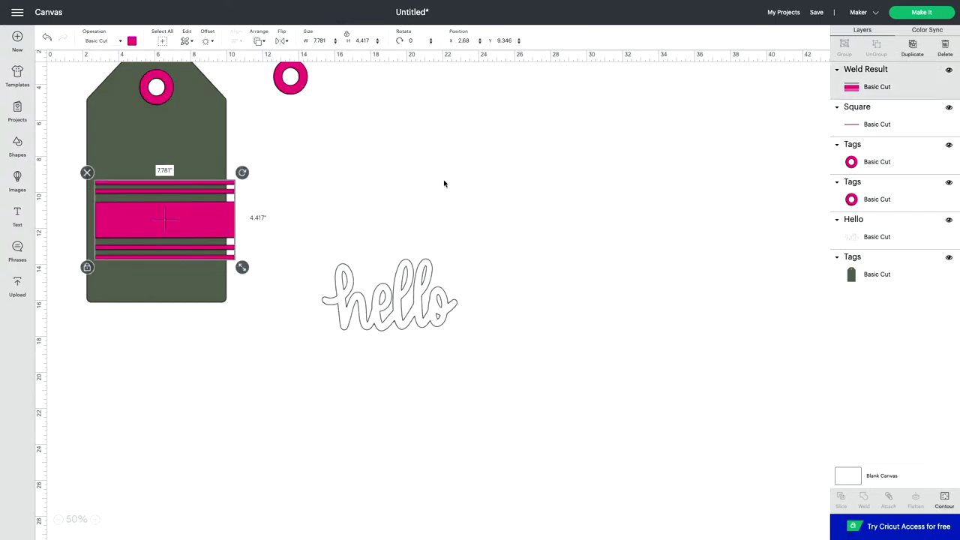
{"action": "left_click", "coordinate": [901, 125]}
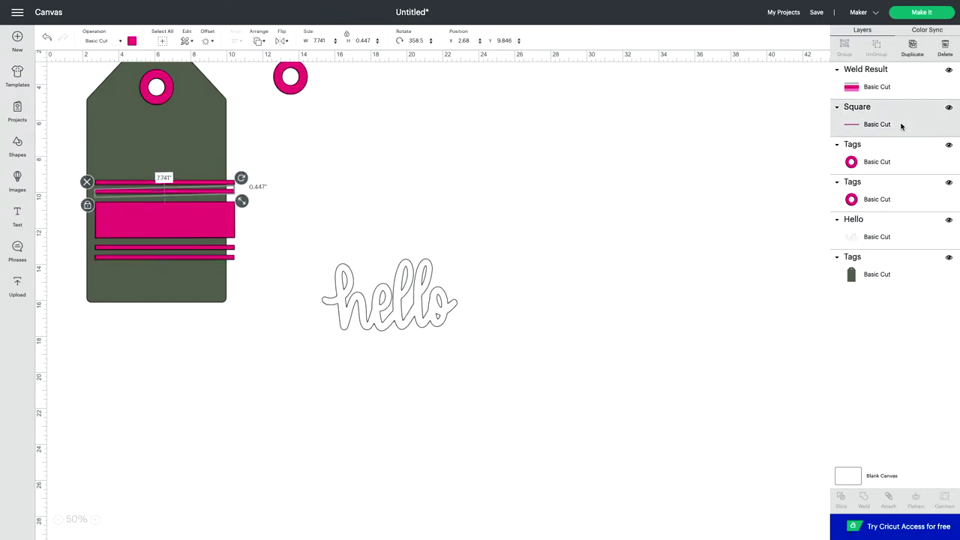
{"action": "left_click", "coordinate": [258, 40]}
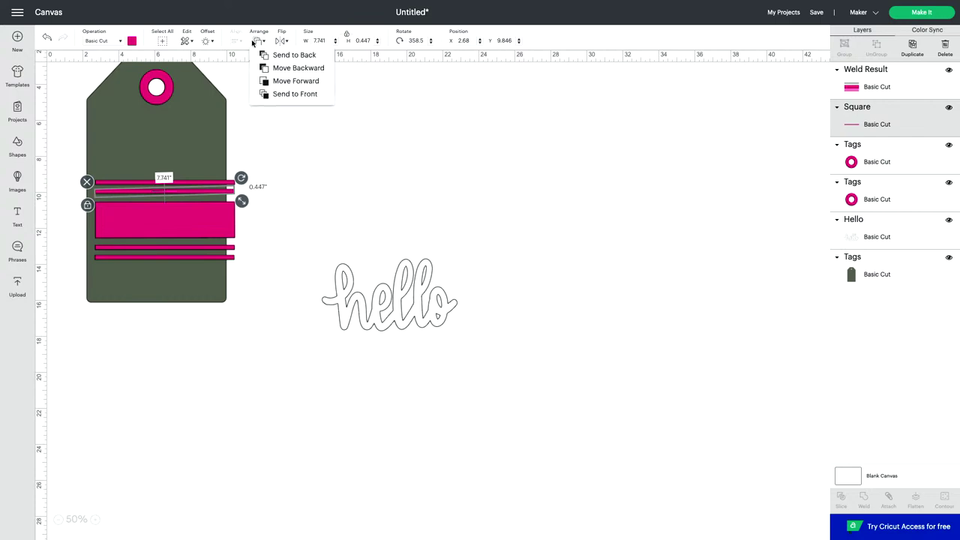
{"action": "left_click", "coordinate": [203, 223]}
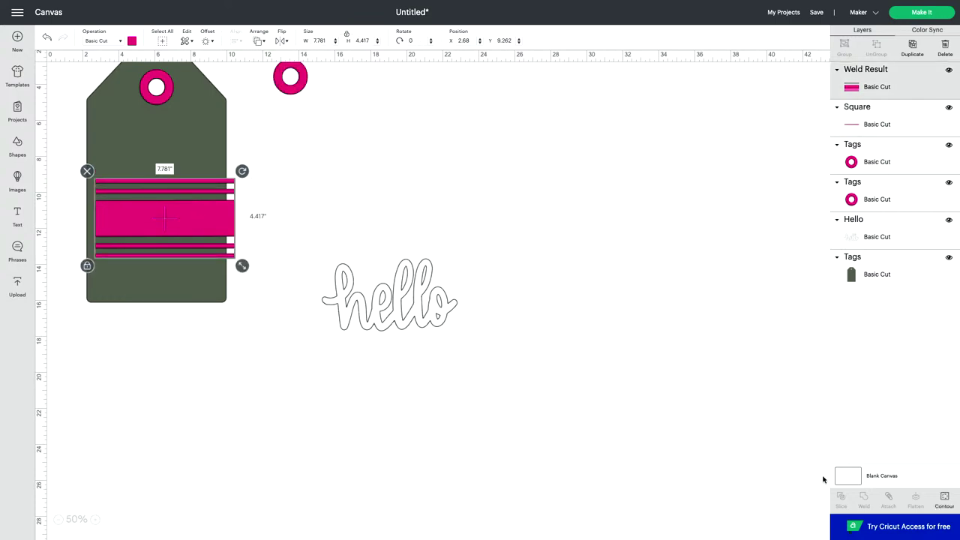
{"action": "left_click", "coordinate": [876, 119], "text": "shift"}
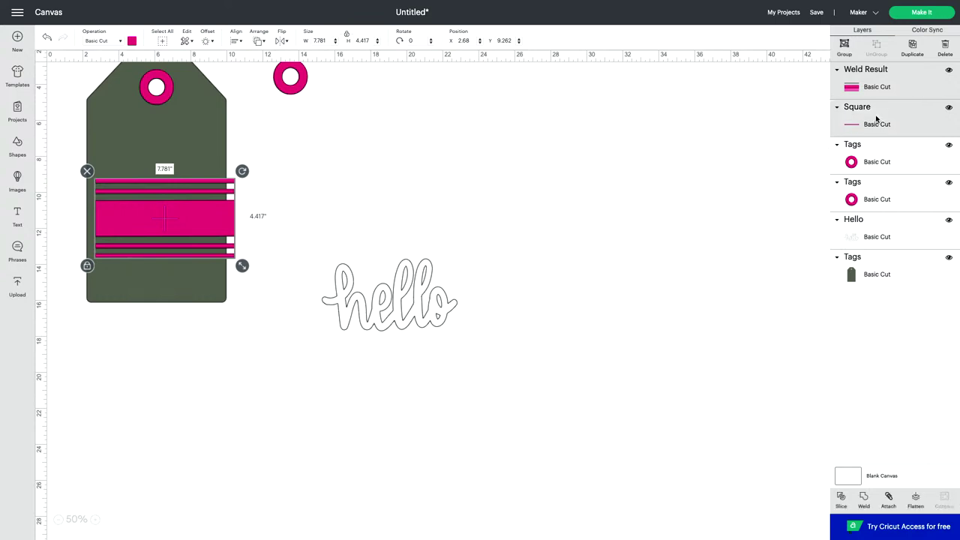
{"action": "left_click", "coordinate": [864, 498]}
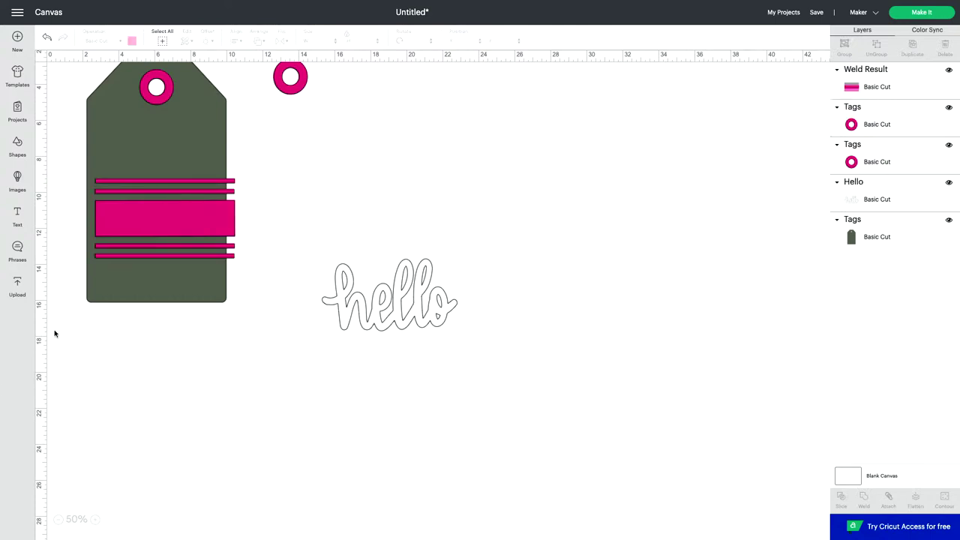
Step: Move the fully welded stripe pattern across the lower half of the tag so its ends line up with the tag's side edges
{"action": "left_click", "coordinate": [95, 519]}
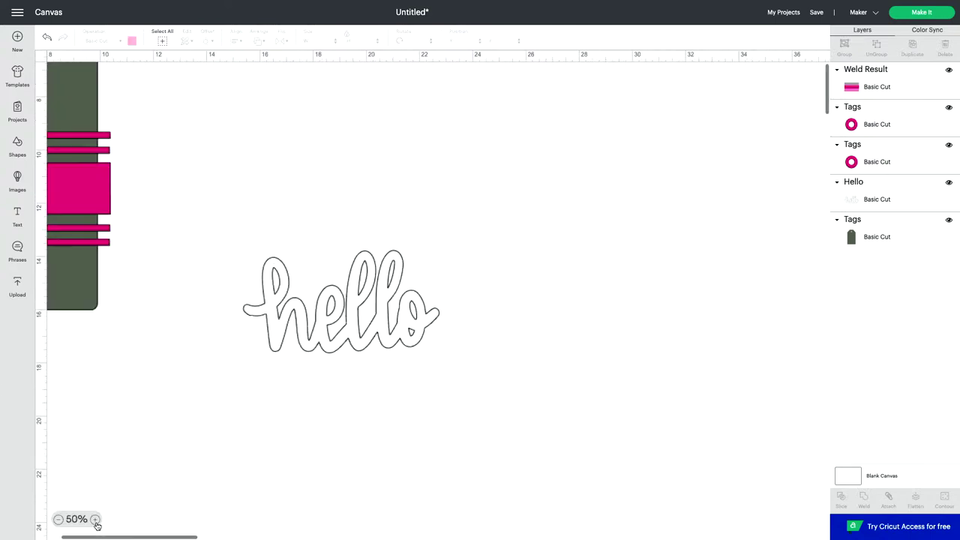
{"action": "scroll", "coordinate": [141, 423], "scroll_direction": "left", "scroll_amount": 5}
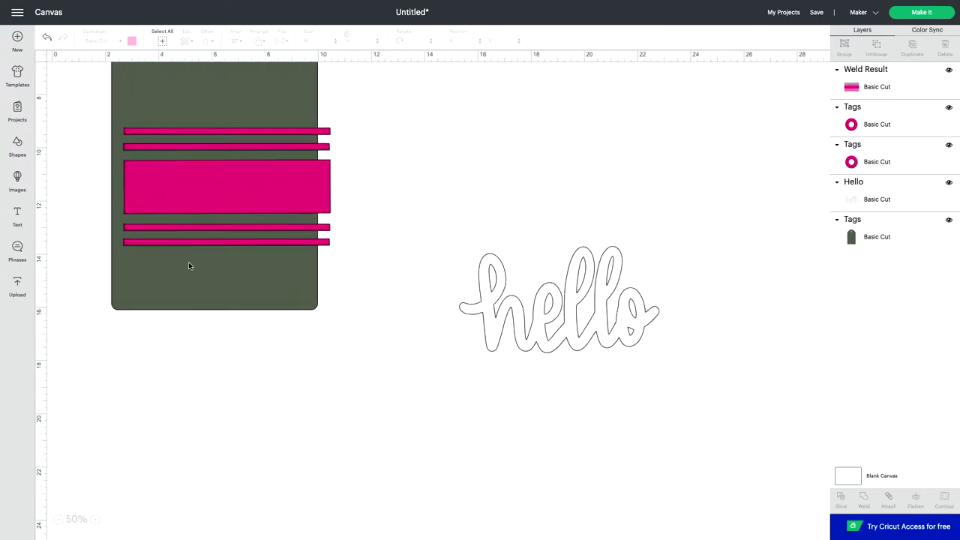
{"action": "scroll", "coordinate": [216, 307], "scroll_direction": "up", "scroll_amount": 4}
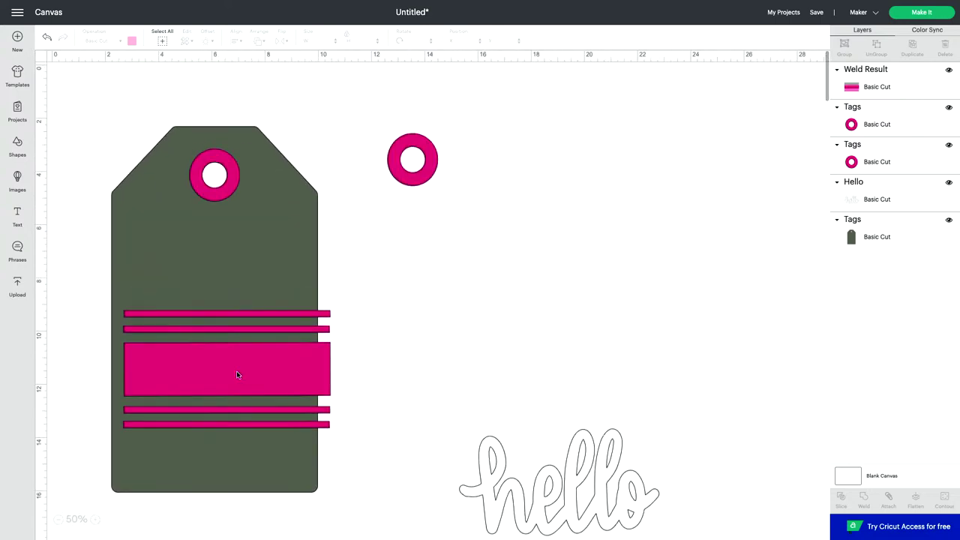
{"action": "left_click_drag", "start_coordinate": [237, 371], "coordinate": [225, 368]}
Step: Move the hello word onto the tag above the stripes, at about X 4.273, Y 4.978, and bring it forward two layers
{"action": "left_click_drag", "start_coordinate": [553, 523], "coordinate": [315, 394]}
{"action": "left_click", "coordinate": [257, 41]}
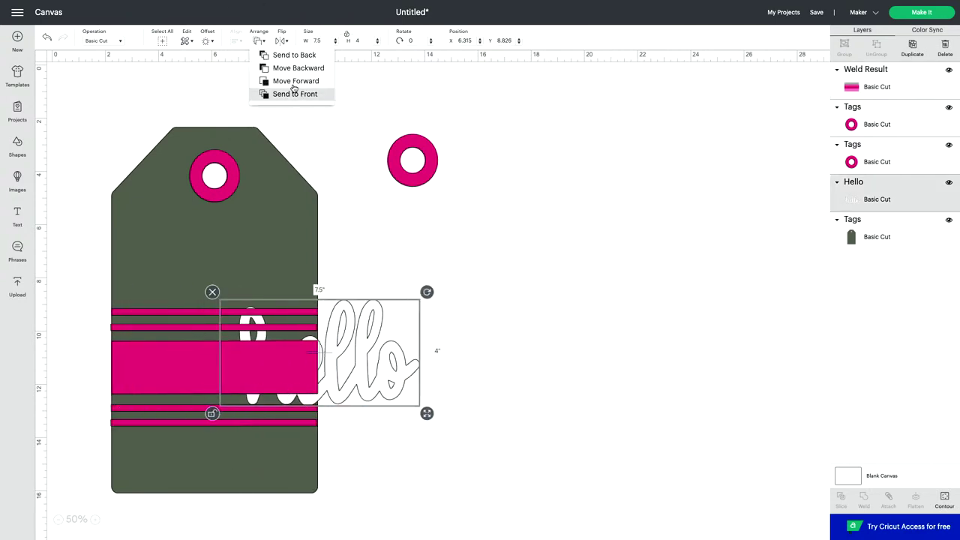
{"action": "left_click", "coordinate": [293, 88]}
{"action": "left_click_drag", "start_coordinate": [362, 366], "coordinate": [299, 255]}
{"action": "left_click", "coordinate": [259, 42]}
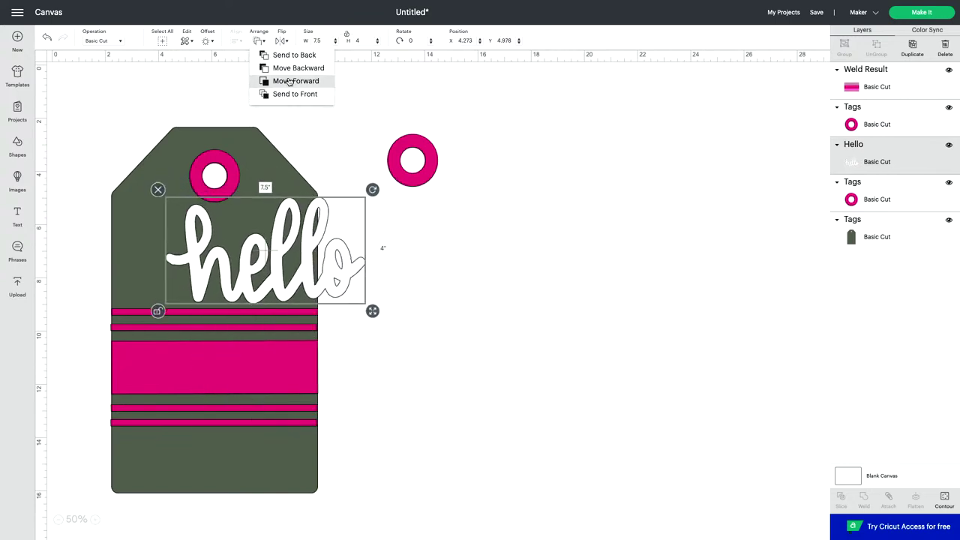
{"action": "left_click", "coordinate": [290, 81]}
Step: Bring the hello word forward in front of the stripe pattern and place it over the stripes at about X 2.329, Y 9.381
{"action": "left_click_drag", "start_coordinate": [274, 237], "coordinate": [271, 276]}
{"action": "left_click", "coordinate": [259, 41]}
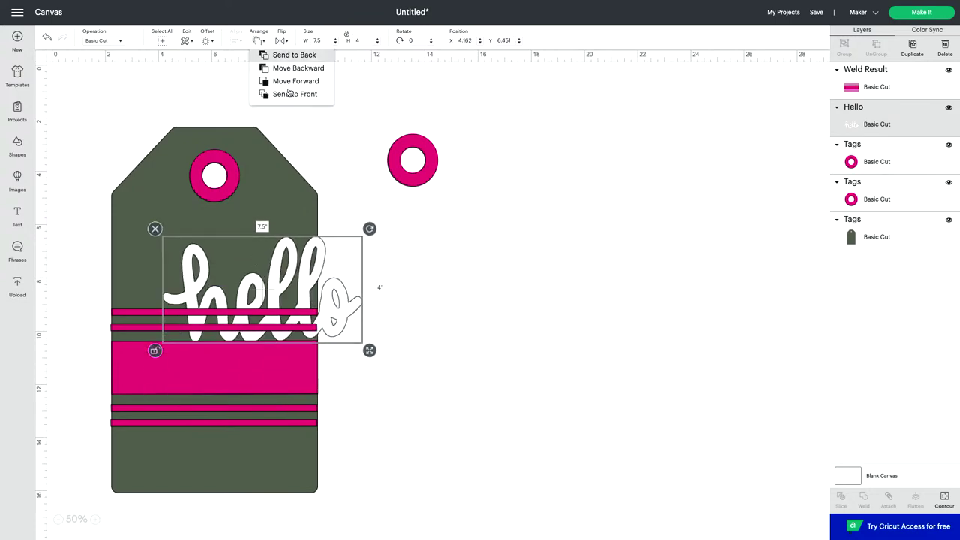
{"action": "left_click", "coordinate": [292, 81]}
{"action": "left_click_drag", "start_coordinate": [273, 321], "coordinate": [226, 397]}
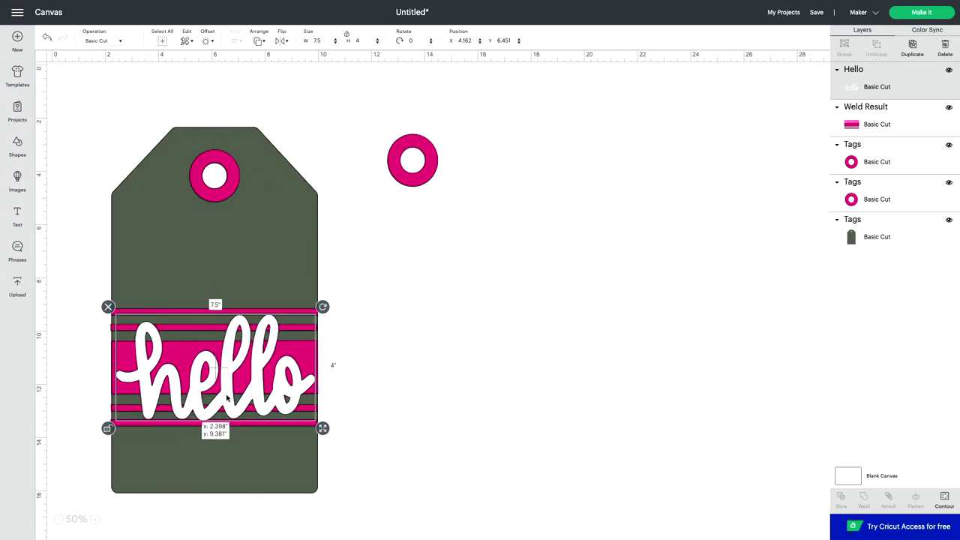
{"action": "left_click_drag", "start_coordinate": [226, 397], "coordinate": [224, 399]}
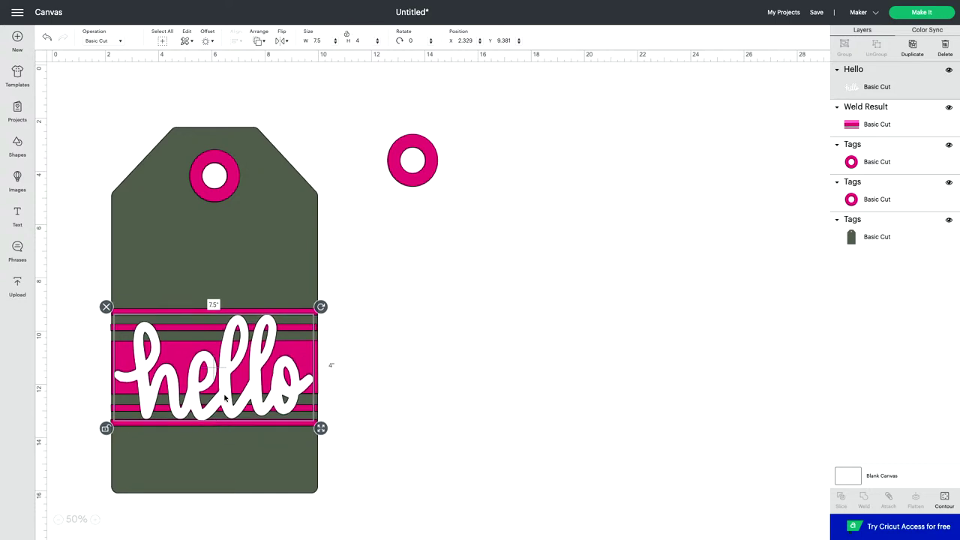